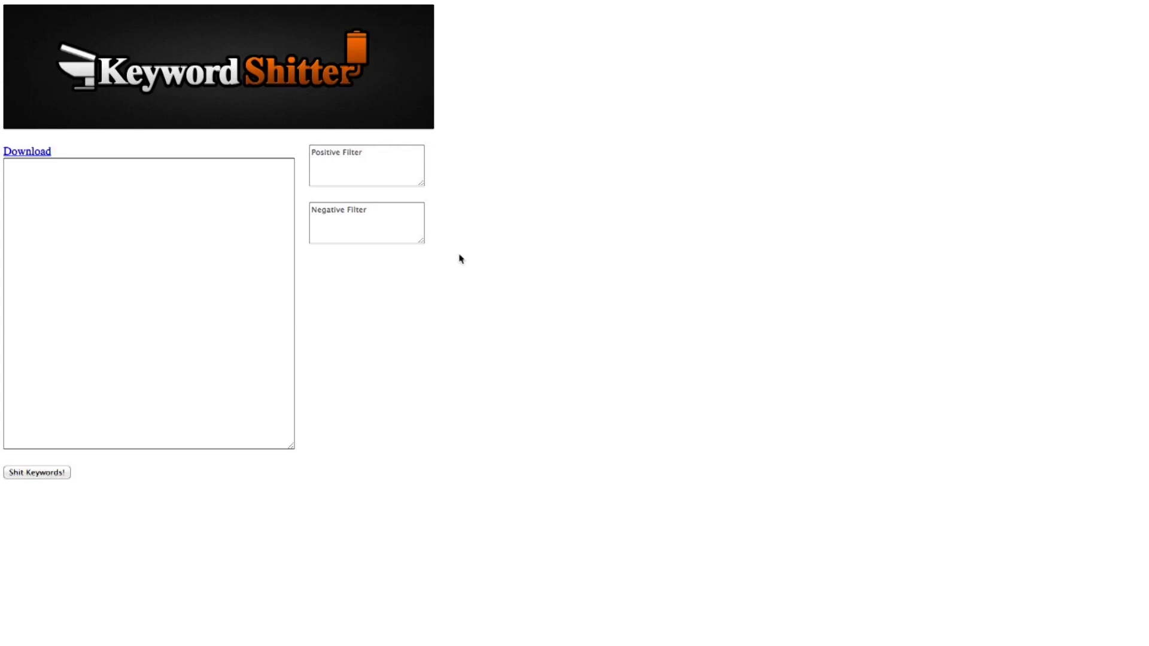
- Generate keyword suggestions from the seed phrase "dog treats" and stop the running job
click(173, 221)
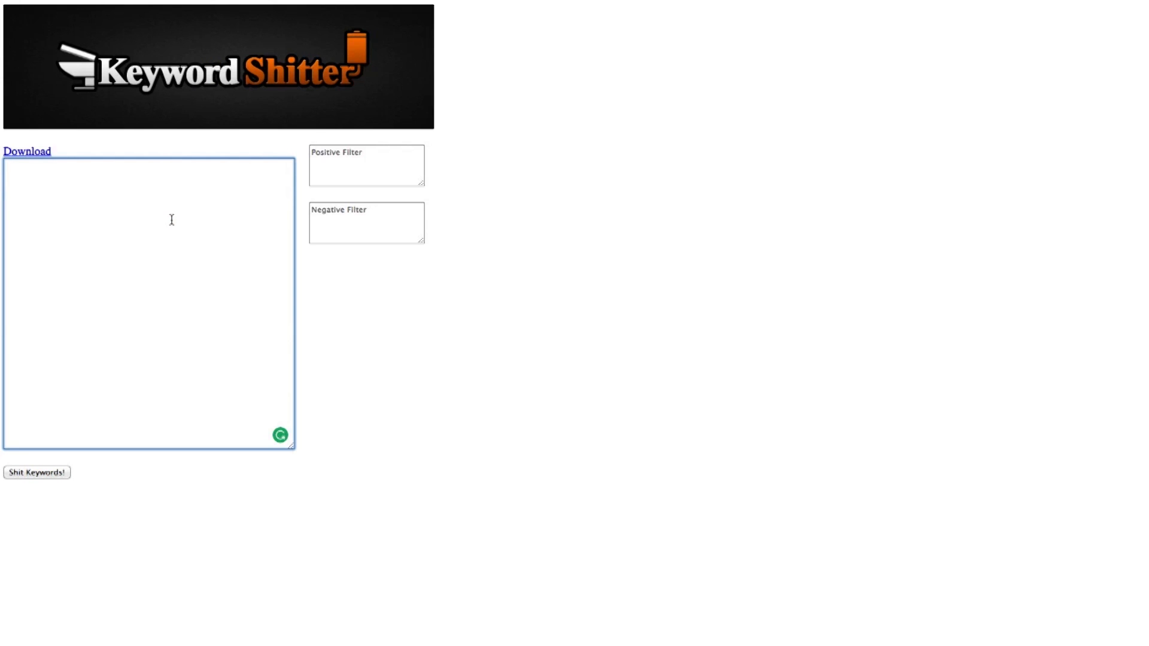
text(dg)
key(BackSpace)
text(og treats)
click(42, 479)
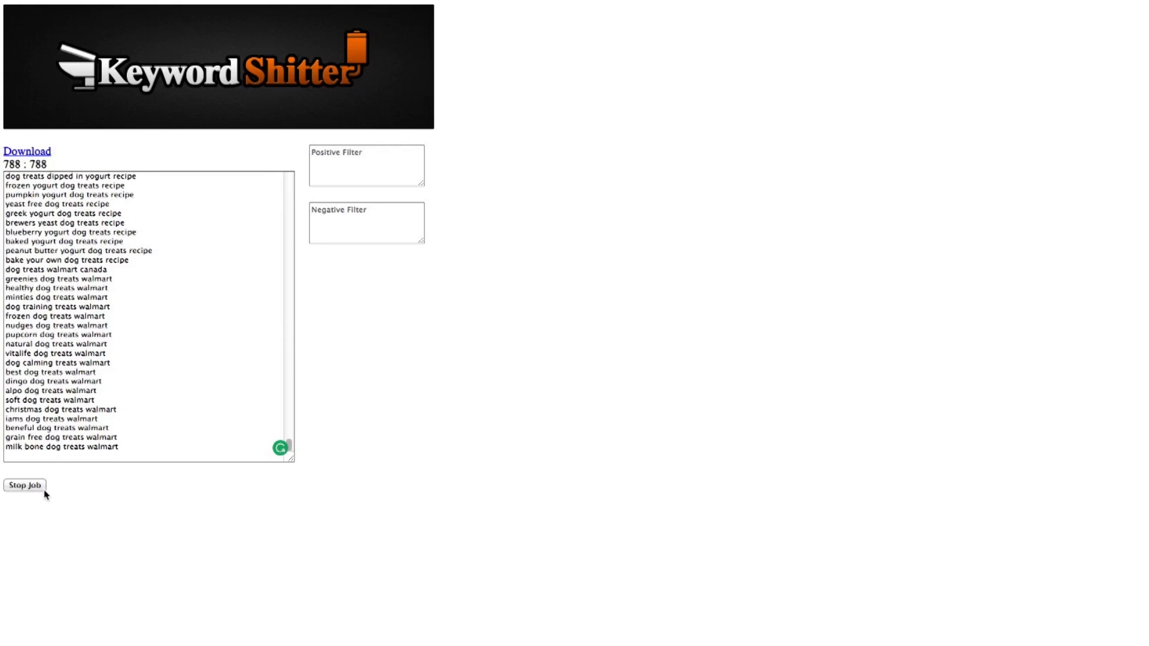
click(34, 486)
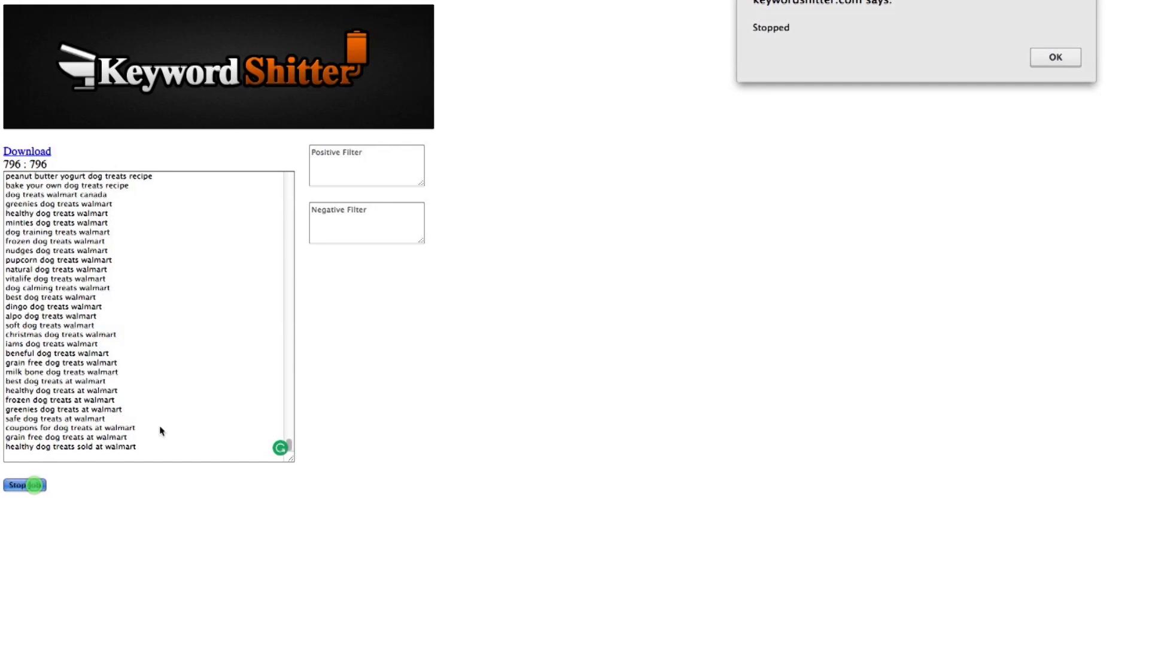
click(1056, 58)
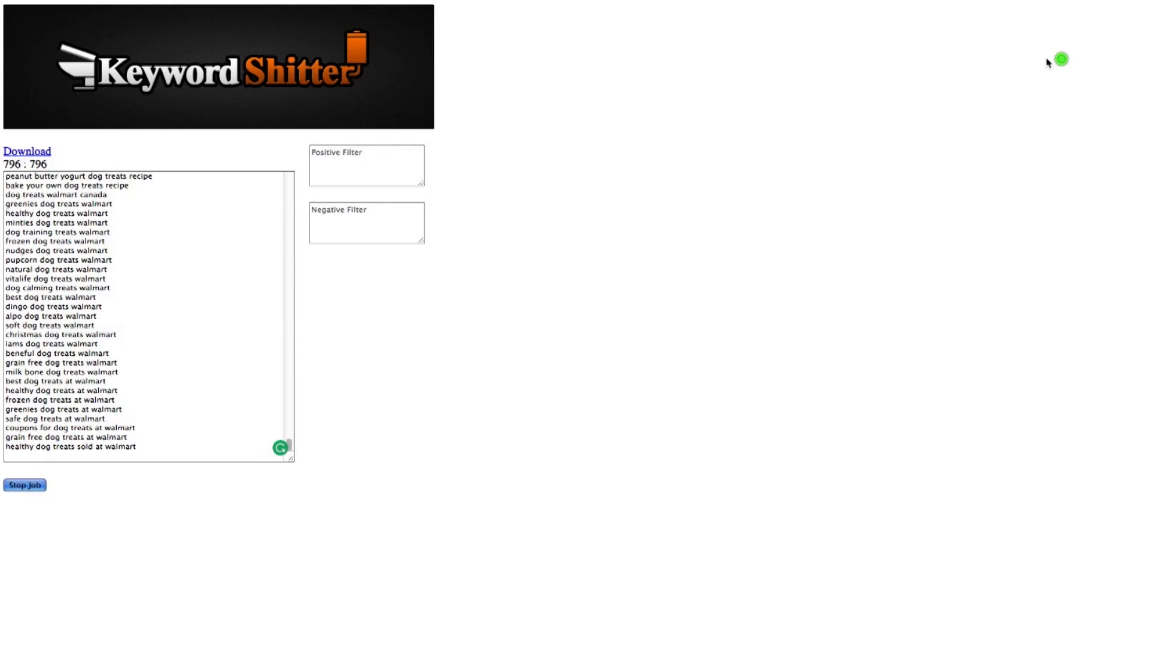
- Copy the whole generated keyword list and open the phrase, website or category search in AdWords Keyword Planner
click(219, 448)
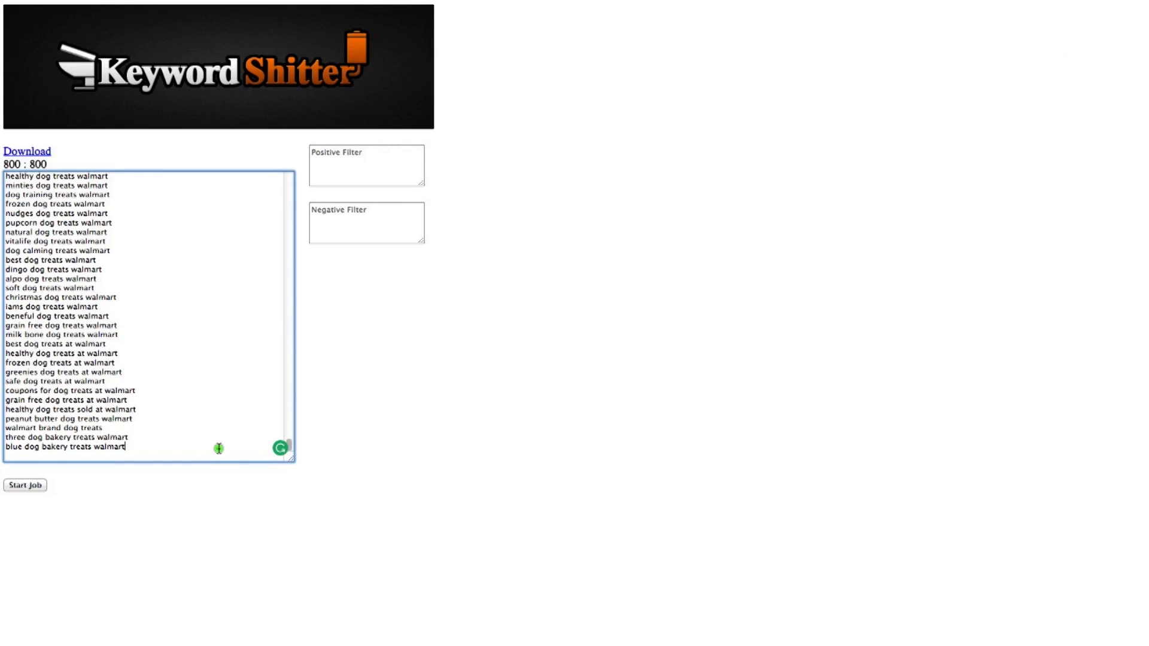
drag(219, 449, 1, 176)
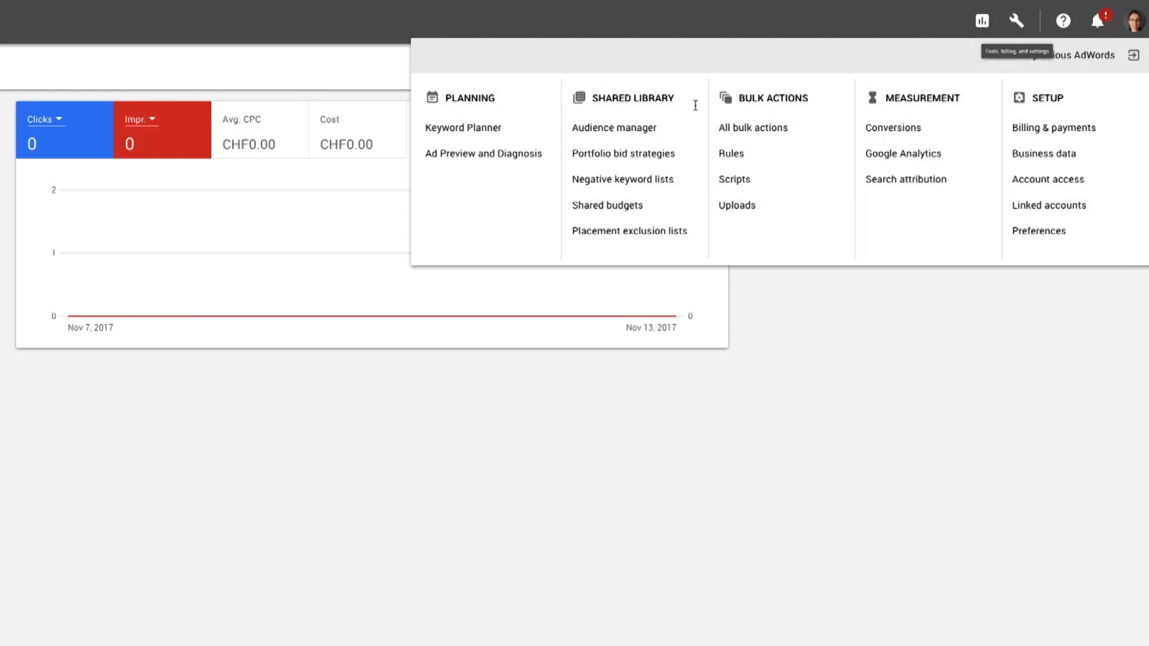
click(469, 129)
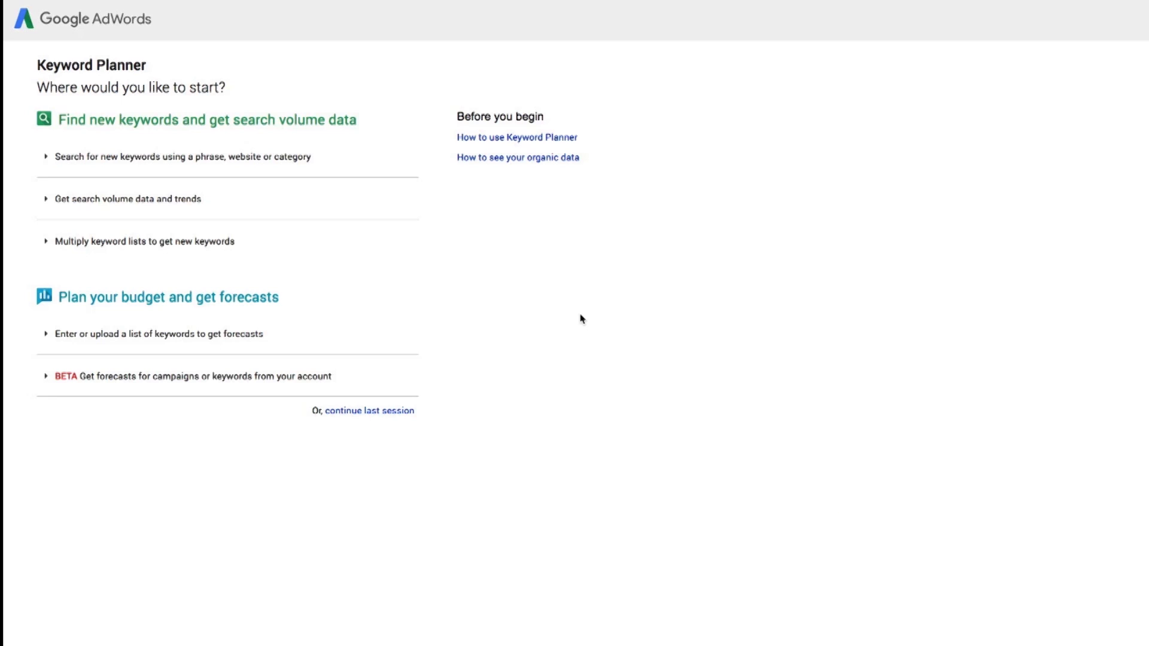
click(300, 169)
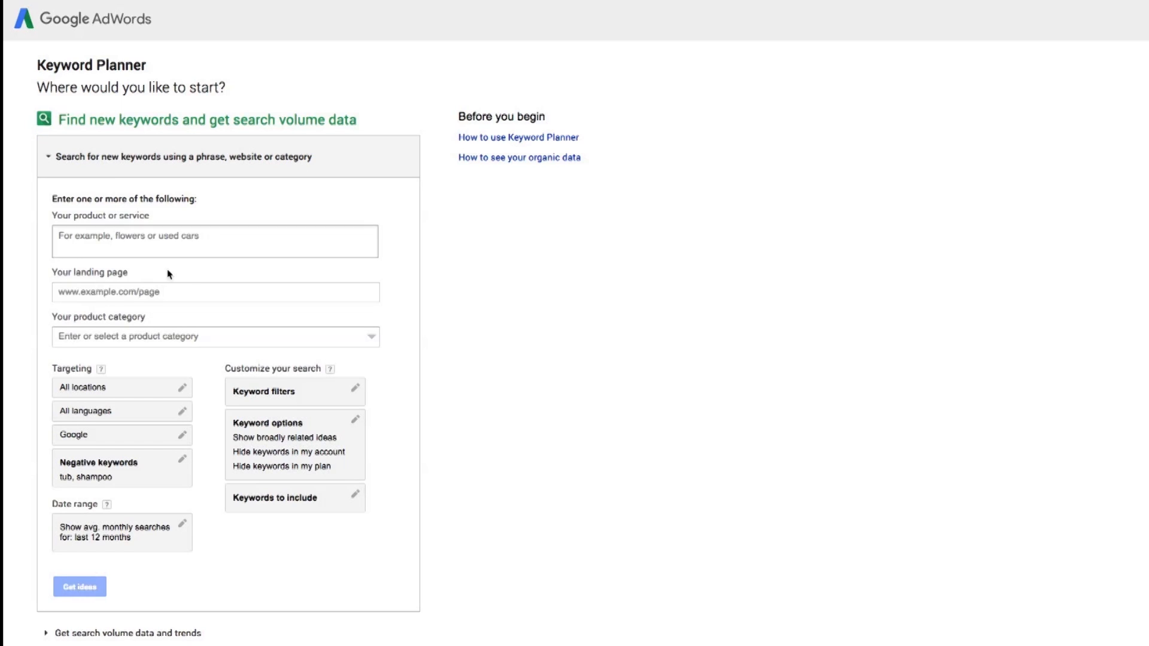
- Try to get keyword ideas using the full generated list as the product or service
click(151, 237)
key(ctrl+v)
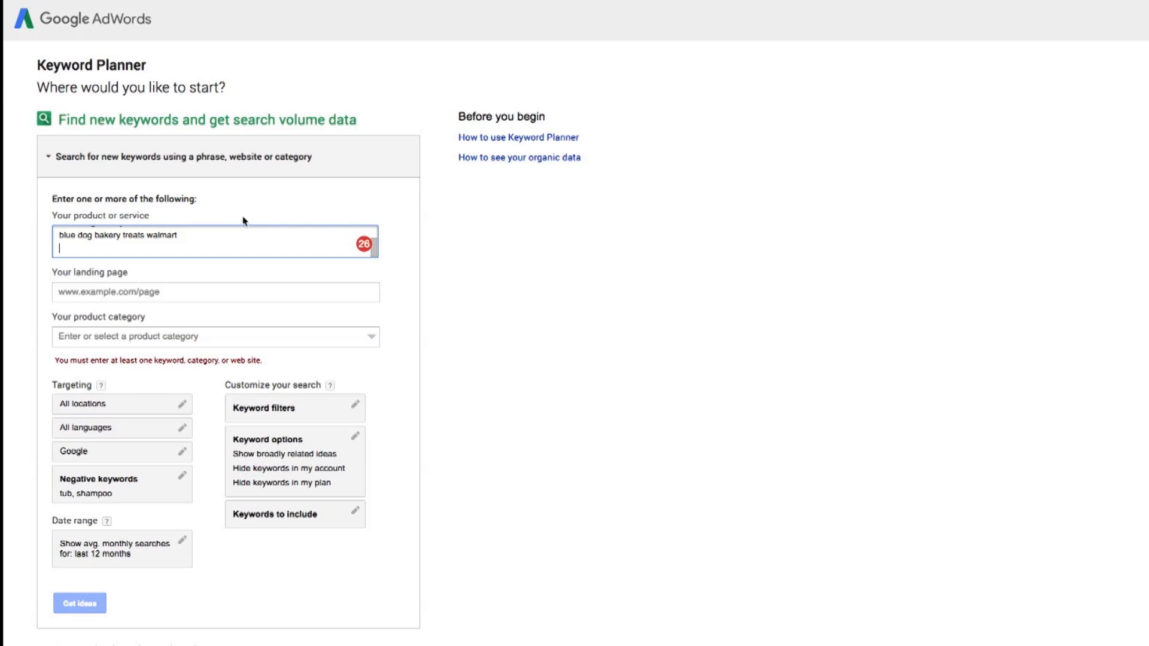
click(356, 592)
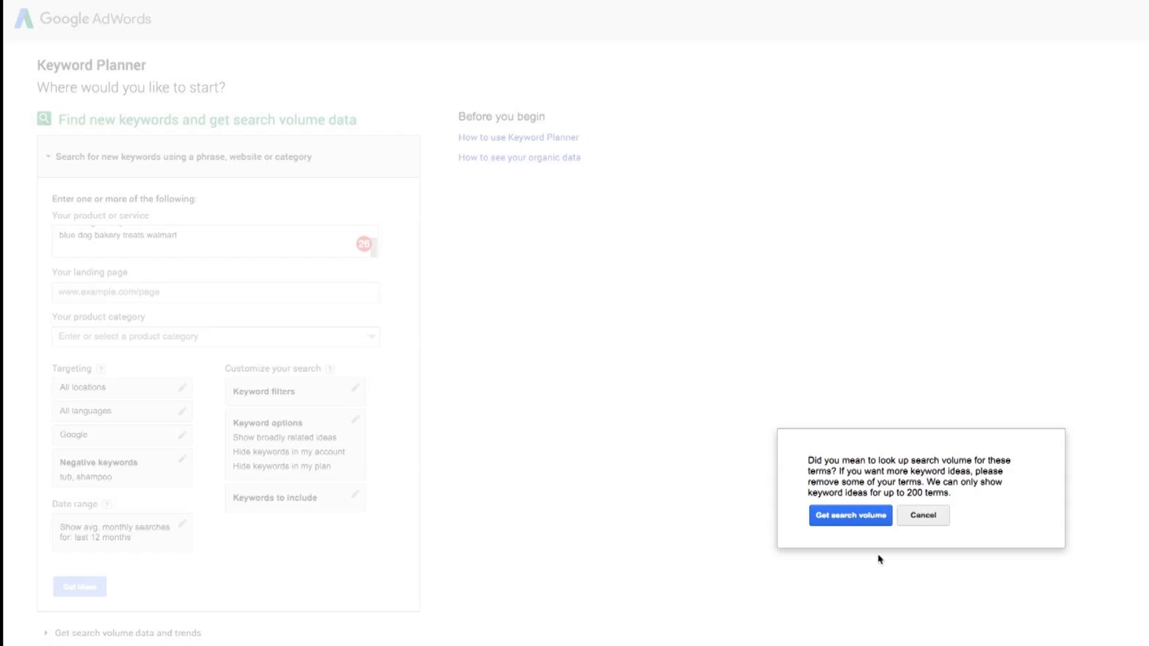
click(927, 517)
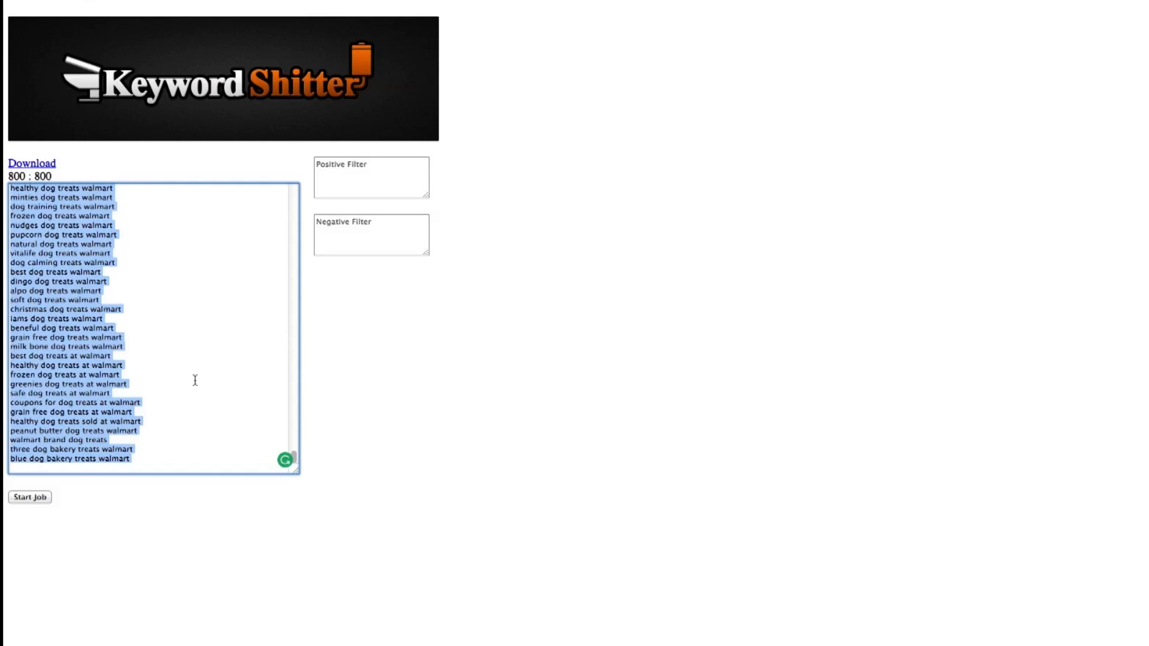
- Try to get ideas for a smaller part of the Keyword Shitter list, ending at "dog treats kent", as the product or service
drag(293, 458, 293, 262)
click(198, 349)
scroll(157, 438, down, 4)
drag(150, 371, 3, 98)
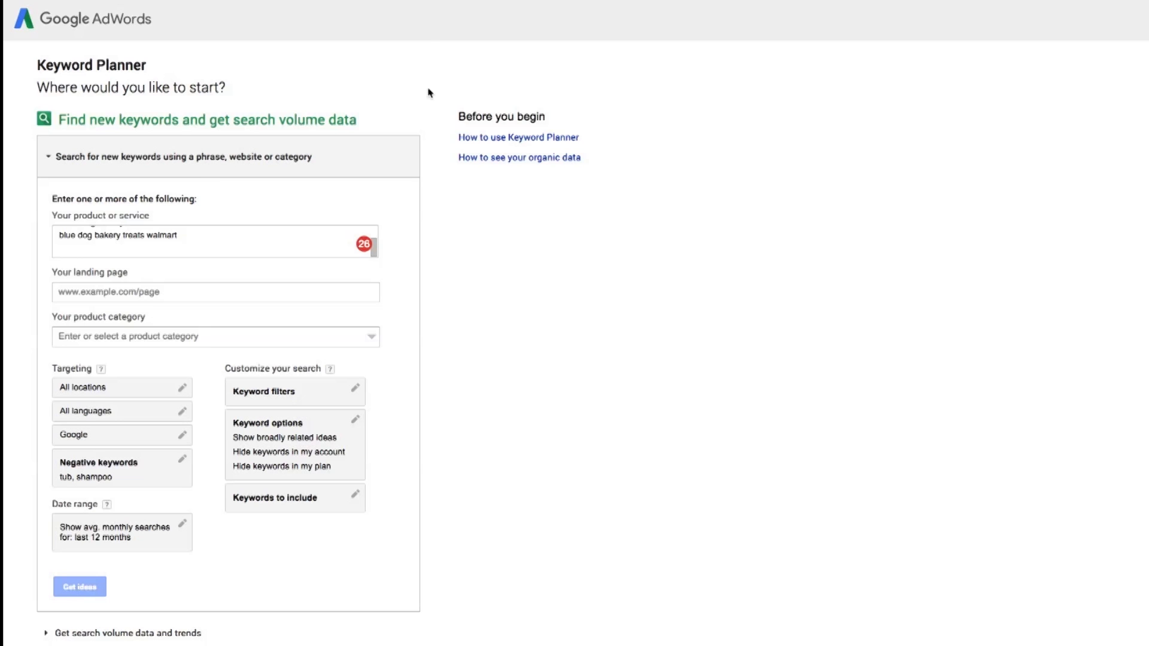
click(204, 243)
key(super+a)
key(super+v)
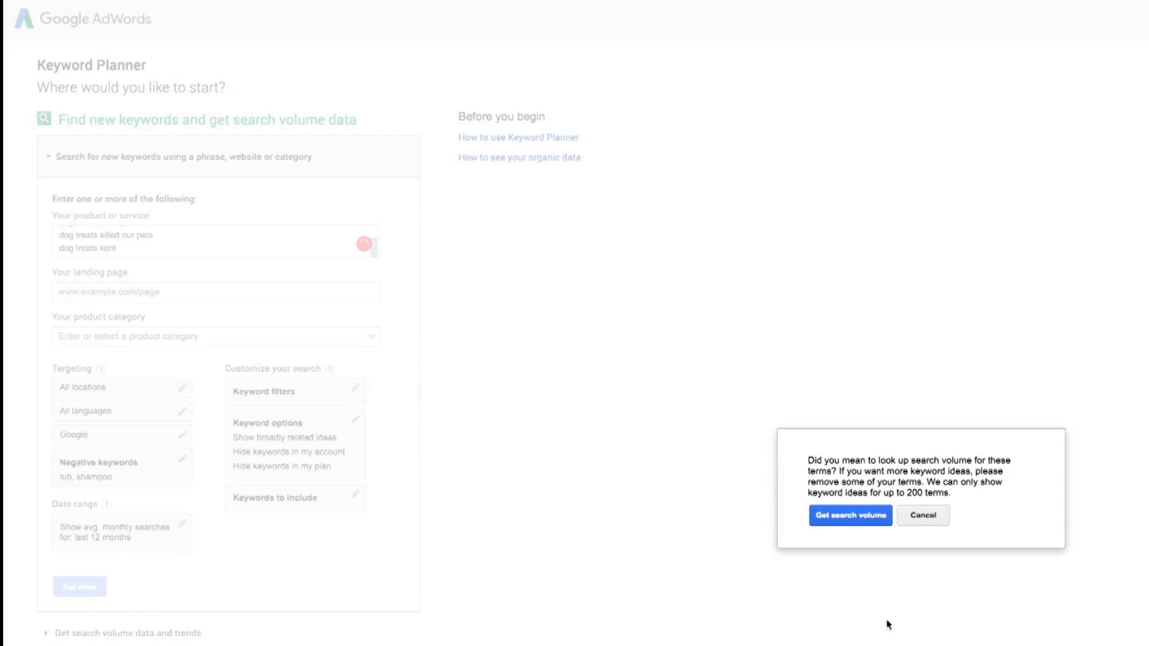
click(912, 518)
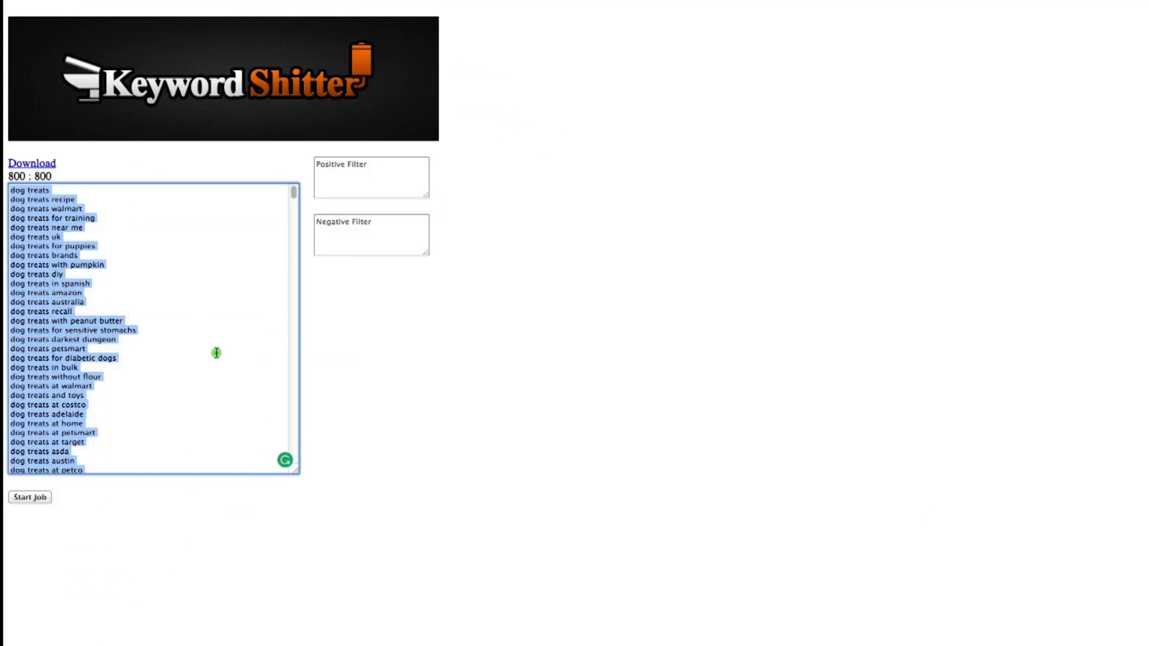
- Get keyword ideas in Keyword Planner for the first generated keywords, from "dog treats" to "dog treats asda", and review the results
drag(216, 353, 8, 128)
drag(176, 450, 4, 134)
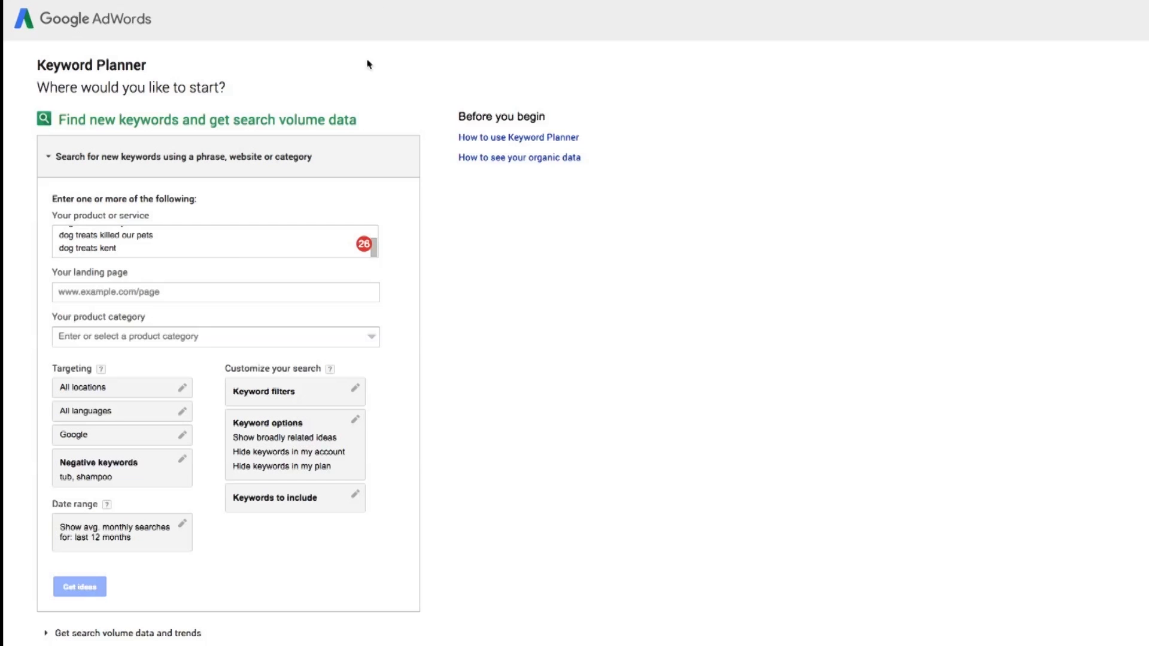
click(216, 243)
key(ctrl+a)
key(ctrl+v)
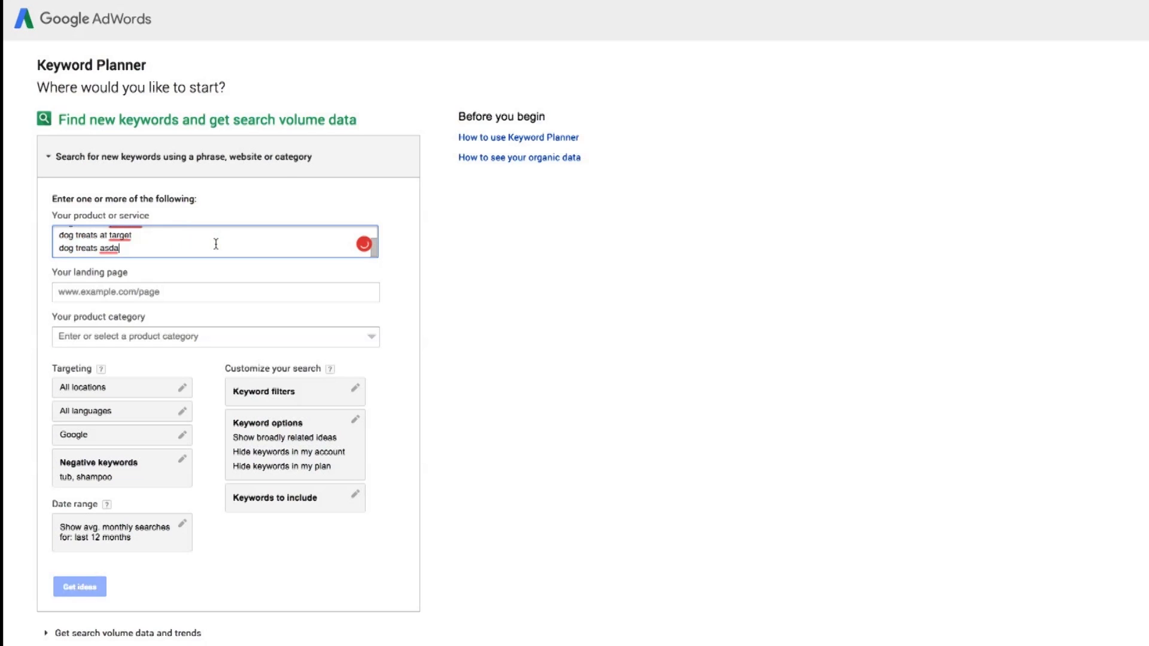
click(94, 589)
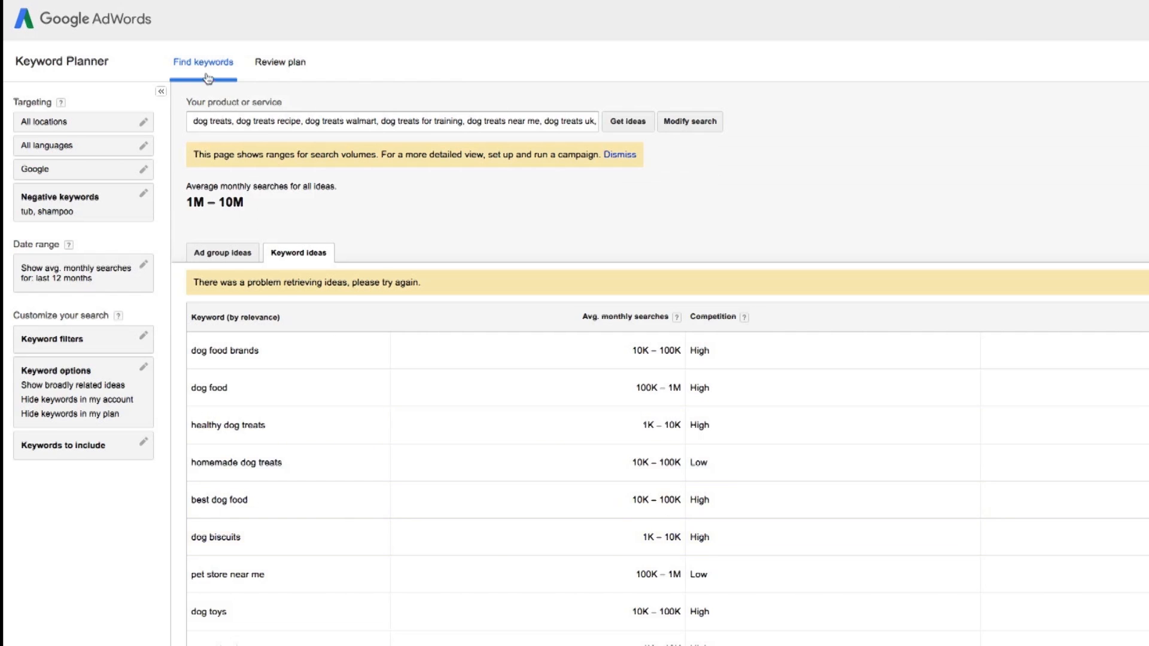
scroll(446, 480, down, 10)
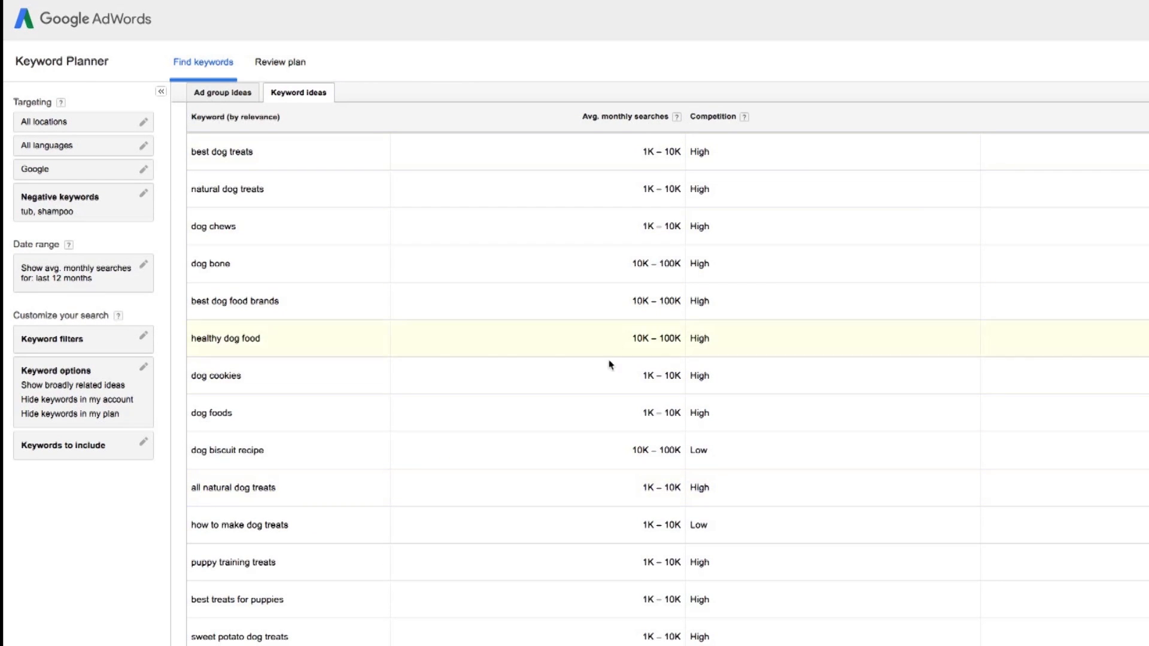
scroll(666, 359, up, 10)
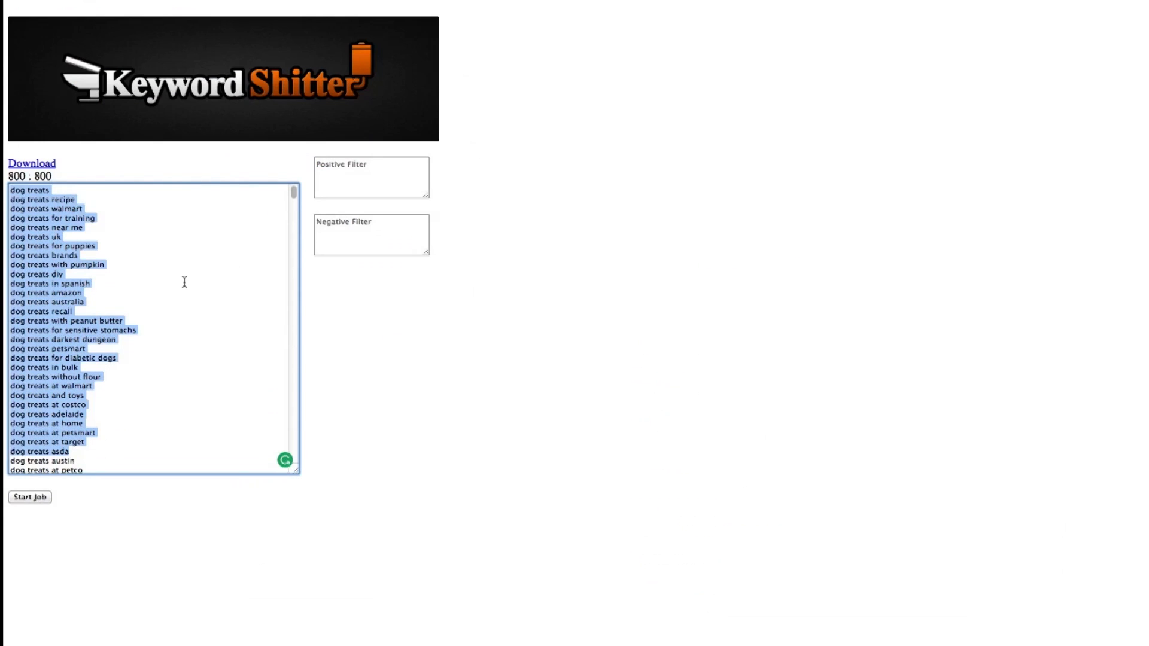
- Copy the keywords from "dog jerky treats made in usa" to "dog treats nz" in the Keyword Shitter list
click(184, 282)
scroll(184, 282, down, 20)
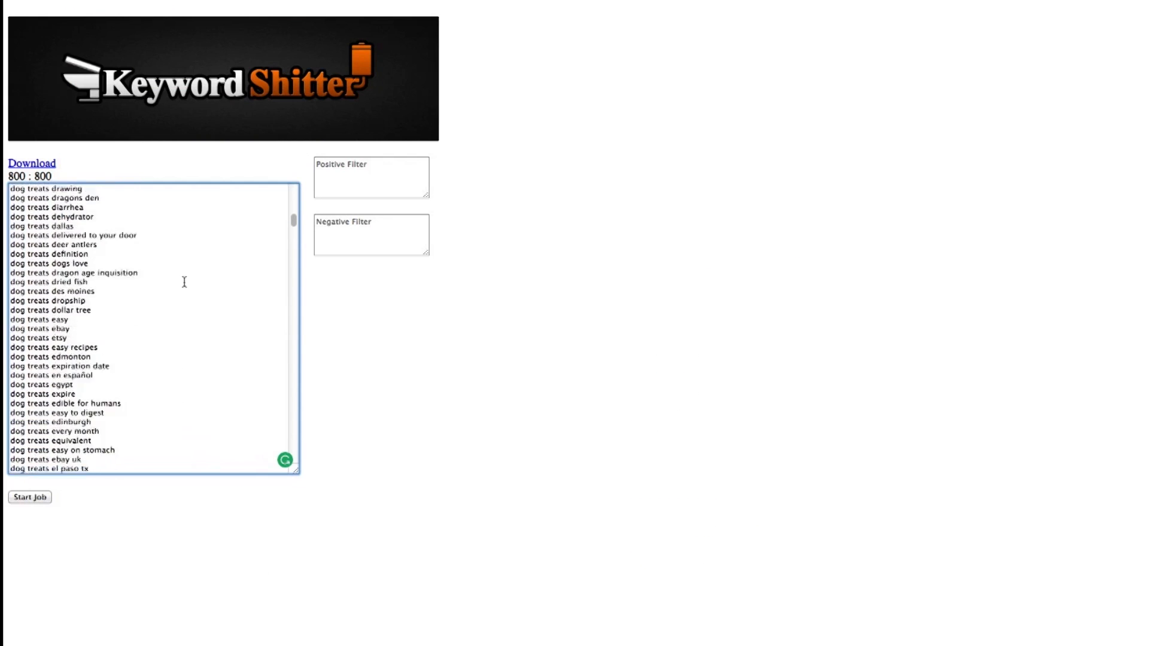
scroll(185, 282, down, 15)
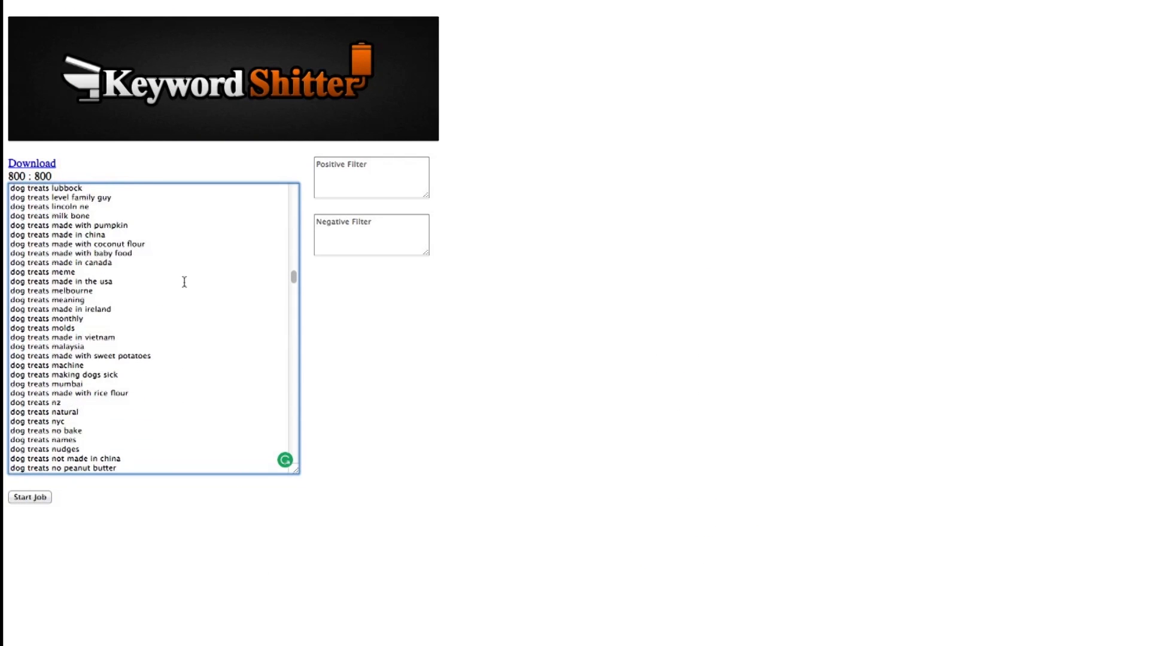
drag(157, 401, 3, 203)
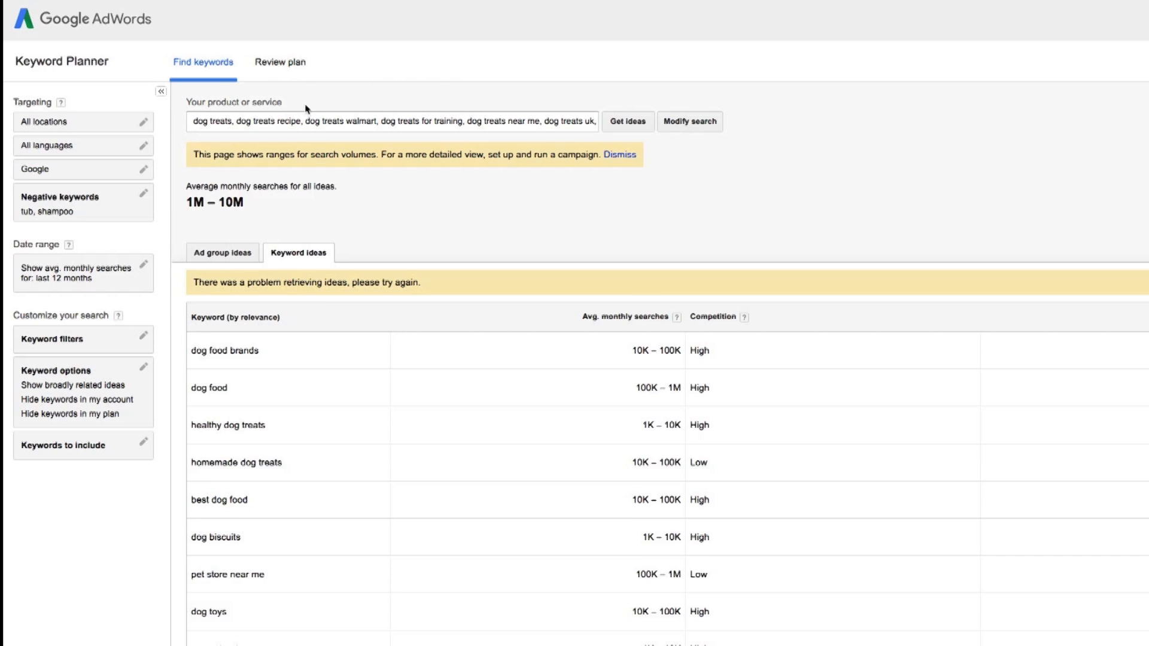
- Replace the Keyword Planner terms with the copied keywords, get their search volumes and review the results
click(313, 117)
key(ctrl+a)
text(dog jerky treats made in usa,dog jerky treats from china,dog treats kidney disease,dog treats killing dogs,dog treats kansas city,dog treats kmart,dog treats kenya,dog treats kroger,dog treats kelowna,dog treats kidney failure,dog treats kong toys,dog treats kangaroo,dog treats knoxville tn,dog treats kitchen,dog treats kit,dog treats knee caps,dog treats kong,dog treats kimberley,dog treats kalamazoo,dog treats kidney failure china,dog treats killed our pets,dog treats kent,dog treats liver,dog treats logo,dog treats low in protein,dog treats london,dog treats low fat,dog treats las vegas,dog treats long lasting,dog treats lazada,dog treats london ontario,dog treats label,dog treats low in phosphorus,dog treats low sodium,dog treats lidl,dog treats los angeles,dog treats list,dog treats like greenies,dog treats liver disease,dog treats lubbock,dog treats level family guy,dog treats lincoln ne,dog treats milk bone,dog treats made with pumpkin,dog treats made in china,dog treats made with coconut flour,dog treats made with baby food,dog treats made in canada,dog treats meme,dog treats made in the usa,dog treats melbourne,dog treats meaning,dog treats made in ireland,dog treats monthly,dog treats molds,dog treats made in vietnam,dog treats malaysia,dog treats made with sweet potatoes,dog treats machine,dog treats making dogs sick,dog treats mumbai,dog treats made with rice flour,dog treats nz)
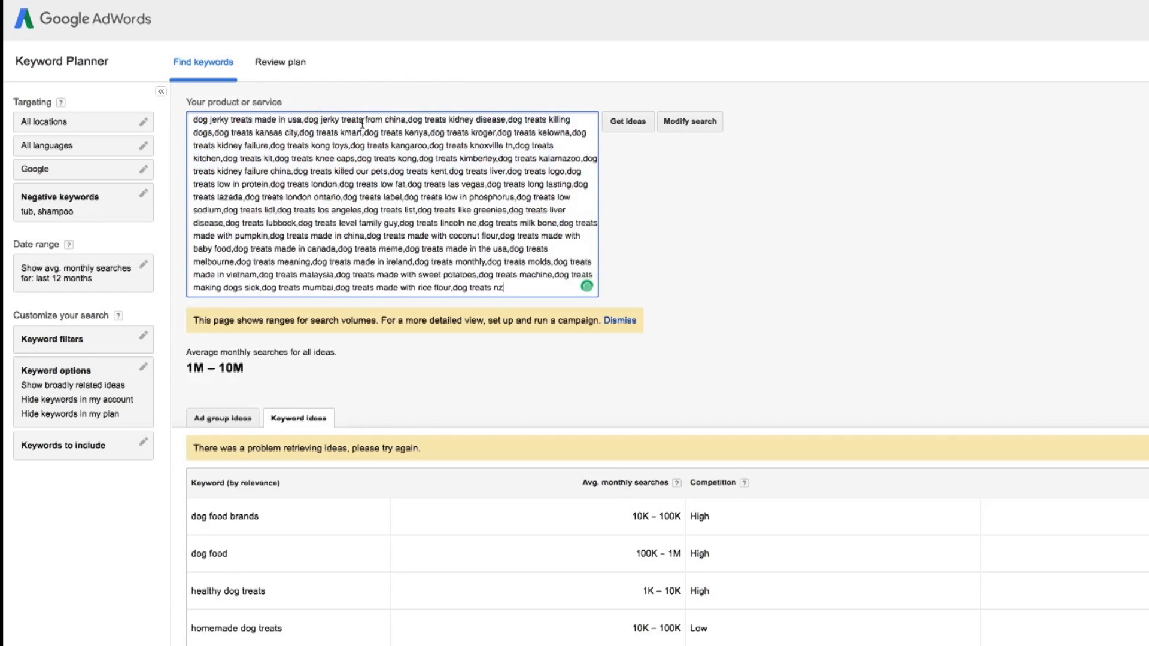
click(638, 125)
click(865, 522)
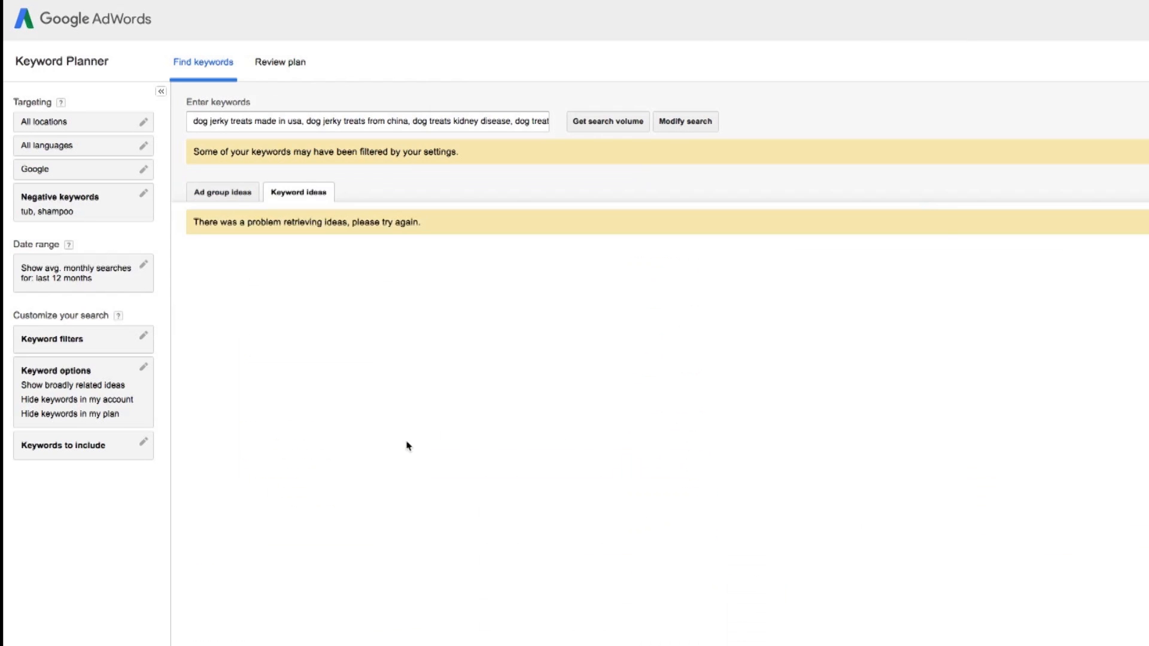
click(609, 121)
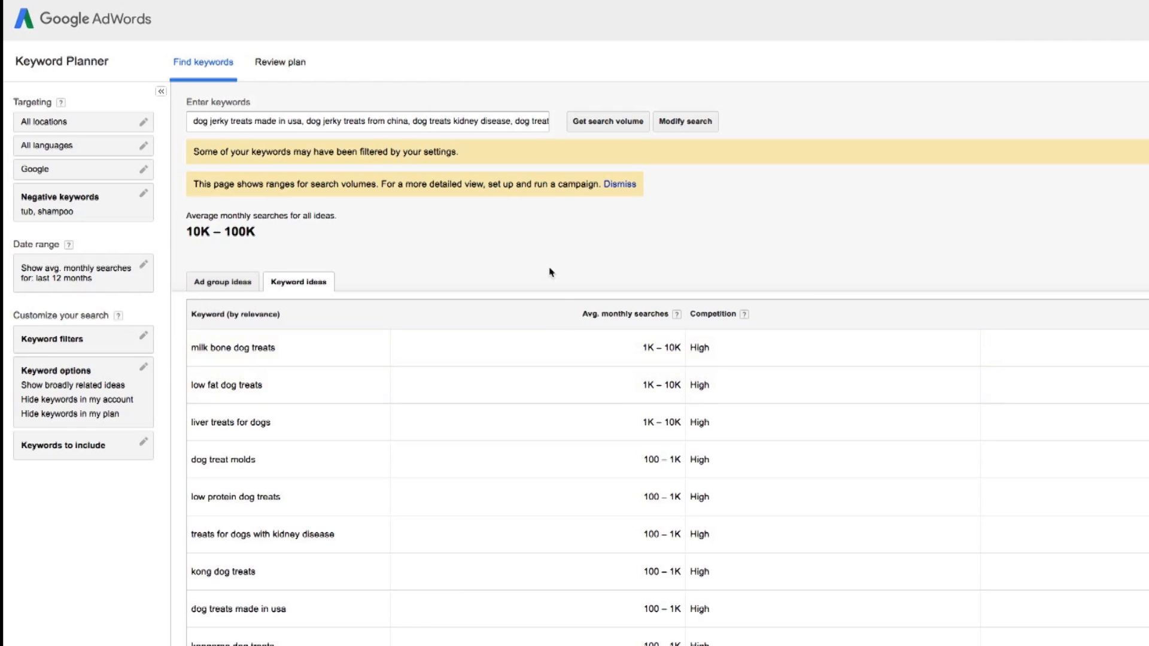
scroll(551, 272, down, 9)
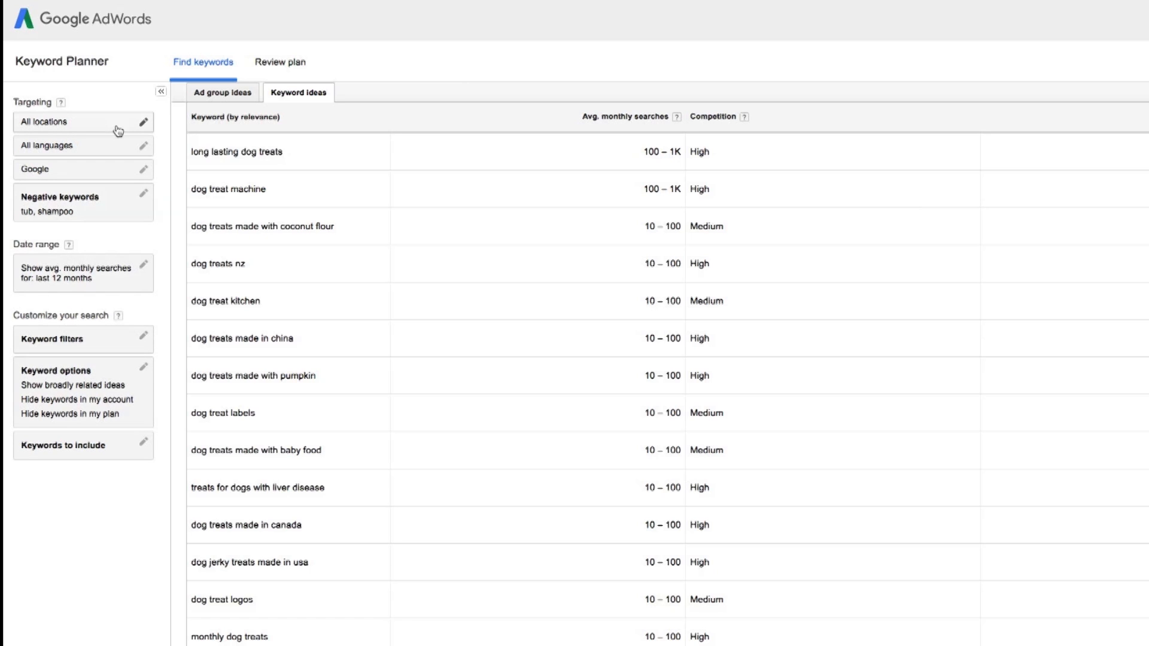
- Remove the negative keywords "tub" and "shampoo" from the targeting settings and save
click(93, 210)
key(ctrl+a)
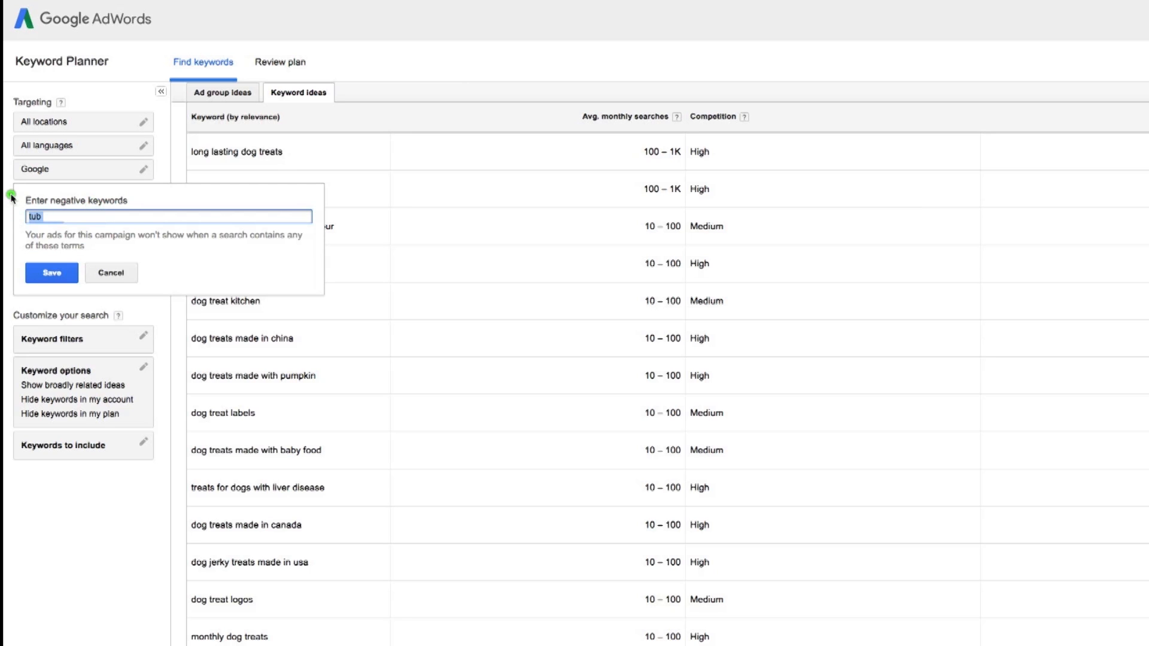
key(BackSpace)
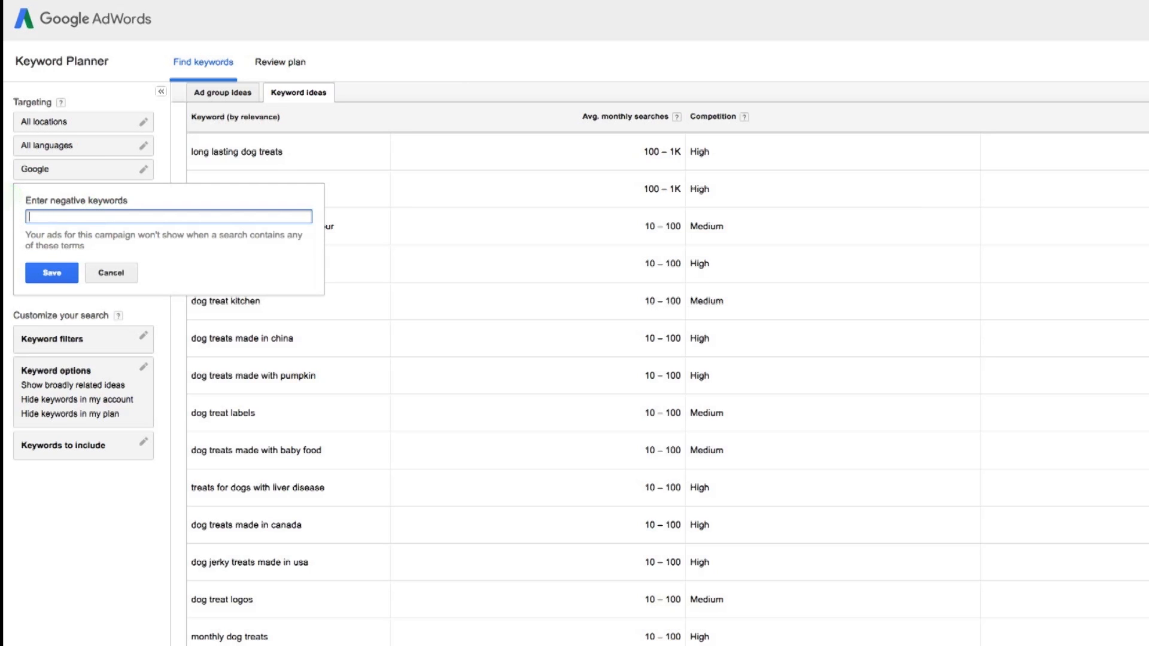
click(52, 273)
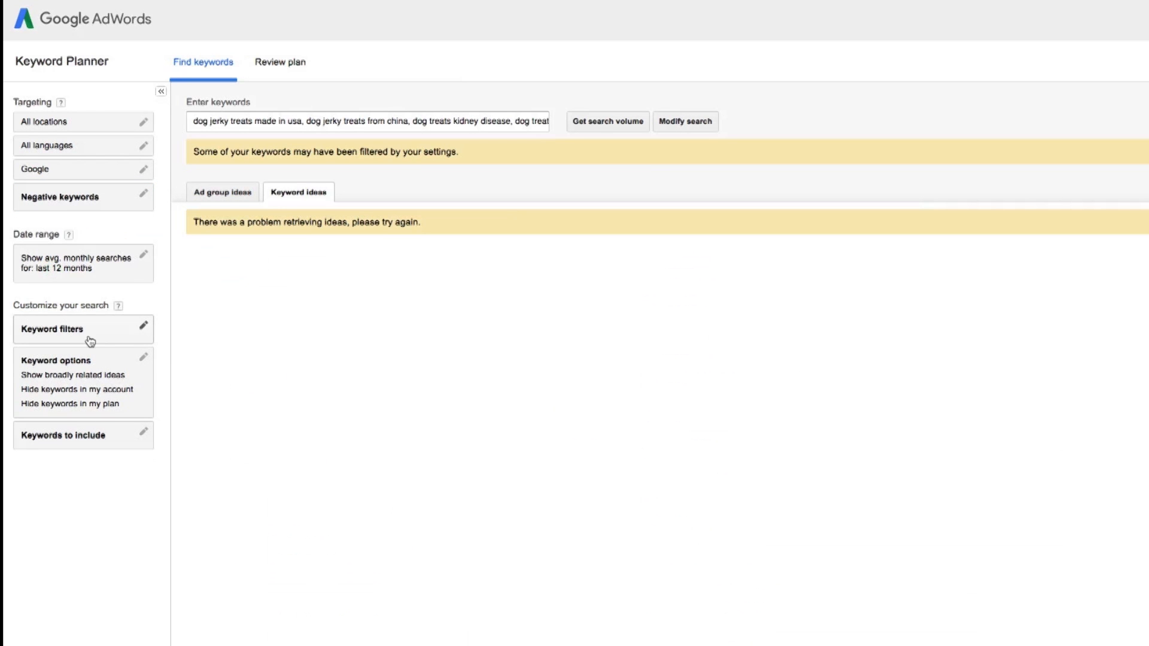
click(90, 340)
click(93, 301)
click(77, 435)
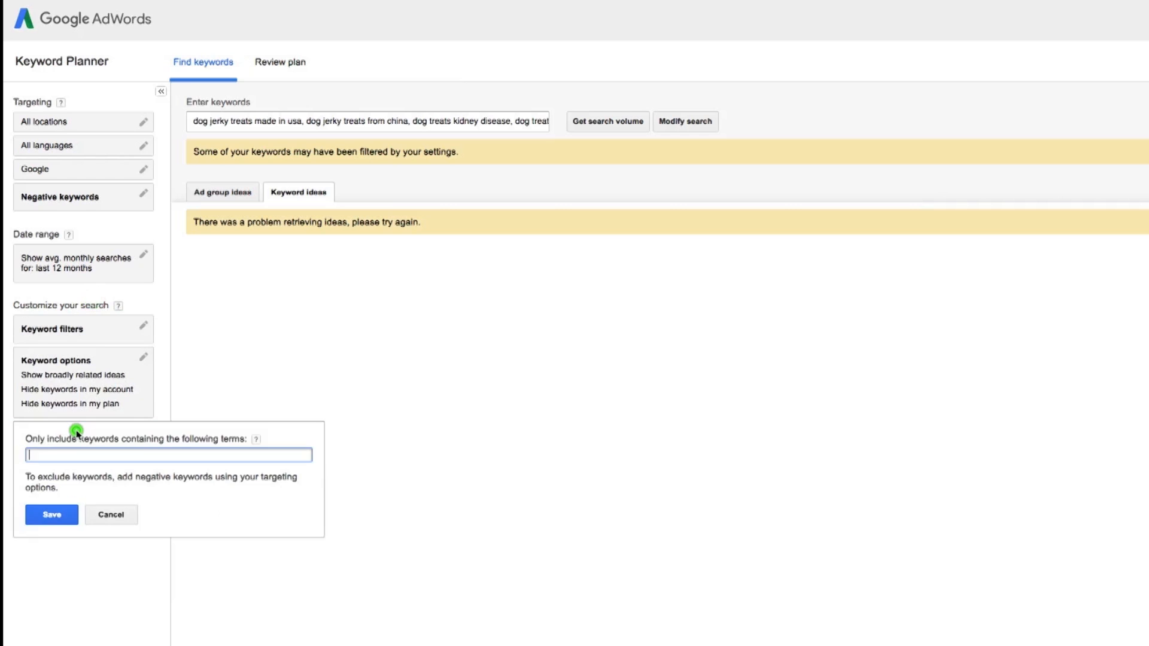
click(111, 514)
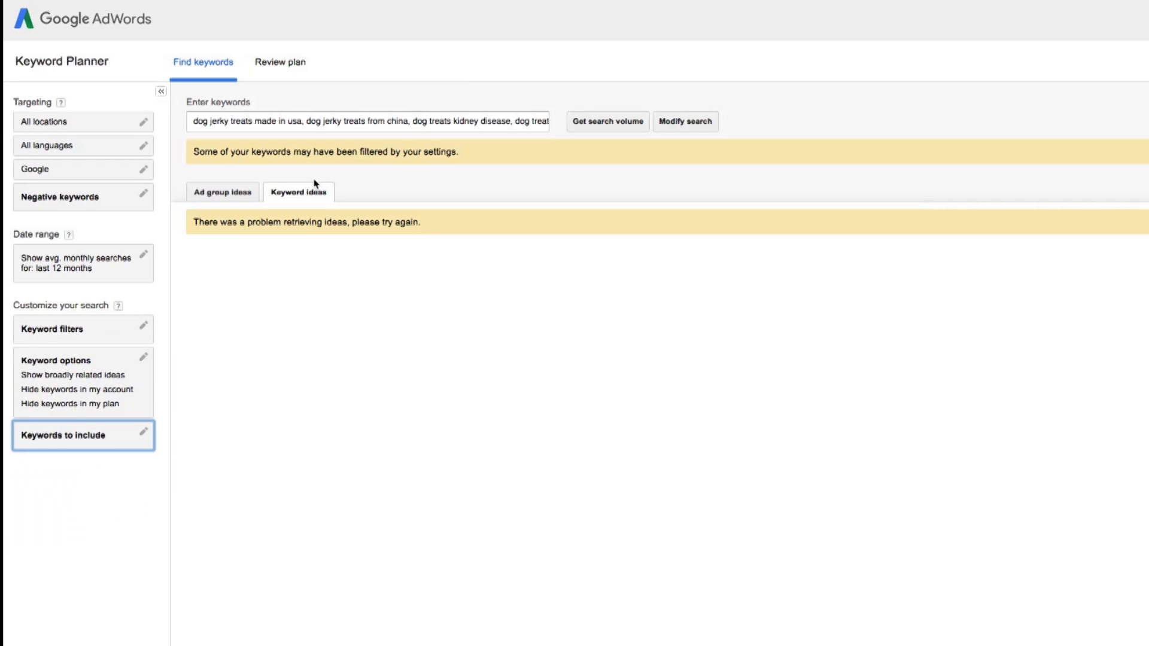
- Rerun the search volume lookup without negative keywords and review the listed keywords
click(613, 124)
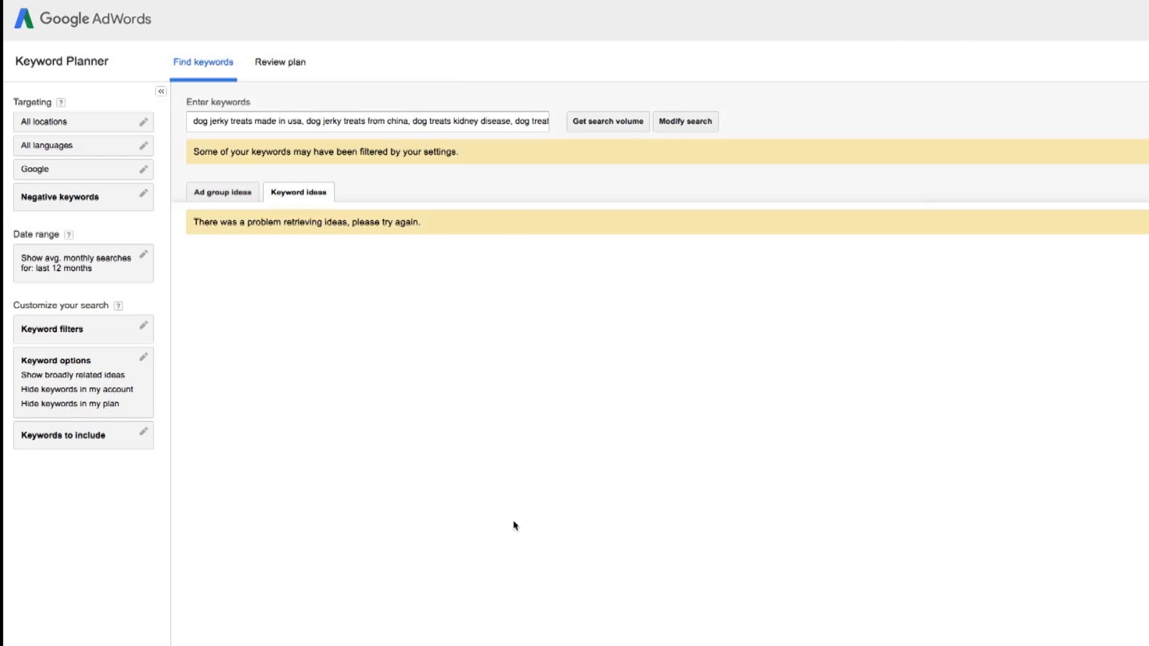
click(619, 122)
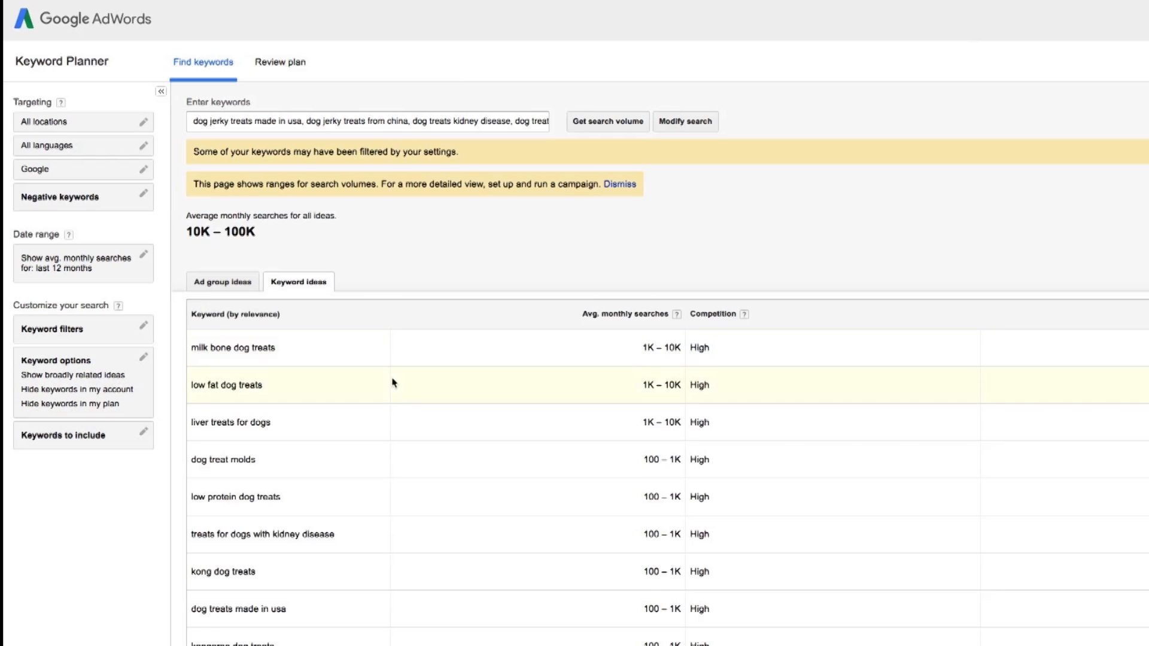
scroll(402, 431, down, 8)
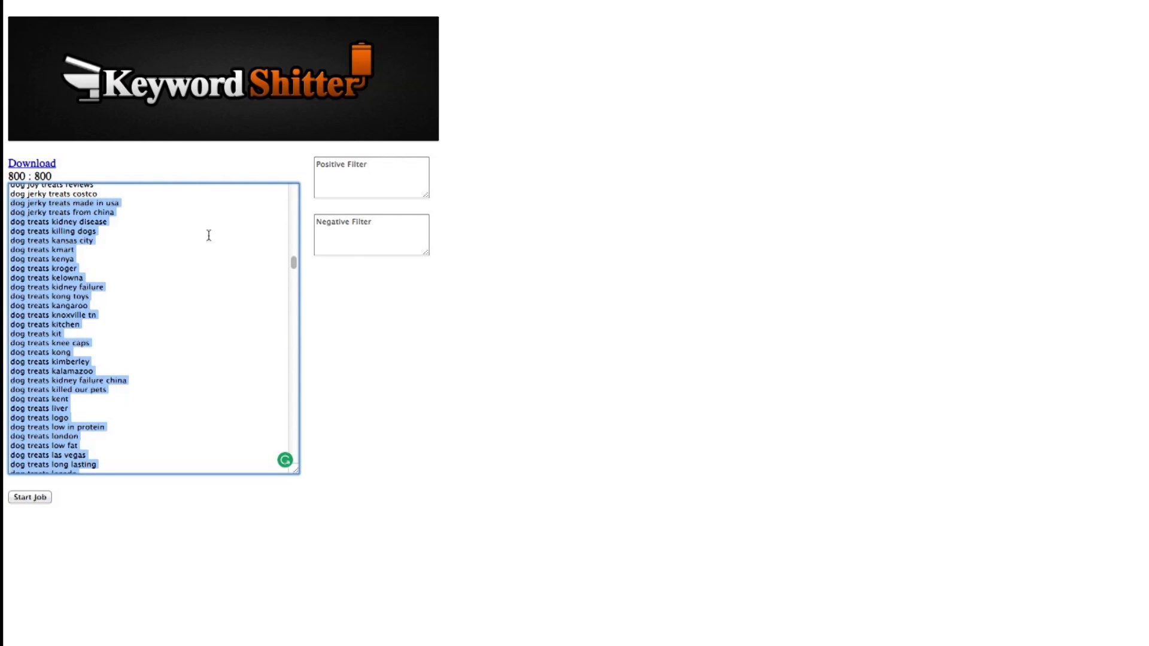
- Look through the generated keywords in Keyword Shitter, down to the "dog treats recipe" variations
click(398, 389)
scroll(69, 363, up, 5)
scroll(68, 364, down, 5)
scroll(68, 363, down, 10)
drag(293, 286, 295, 420)
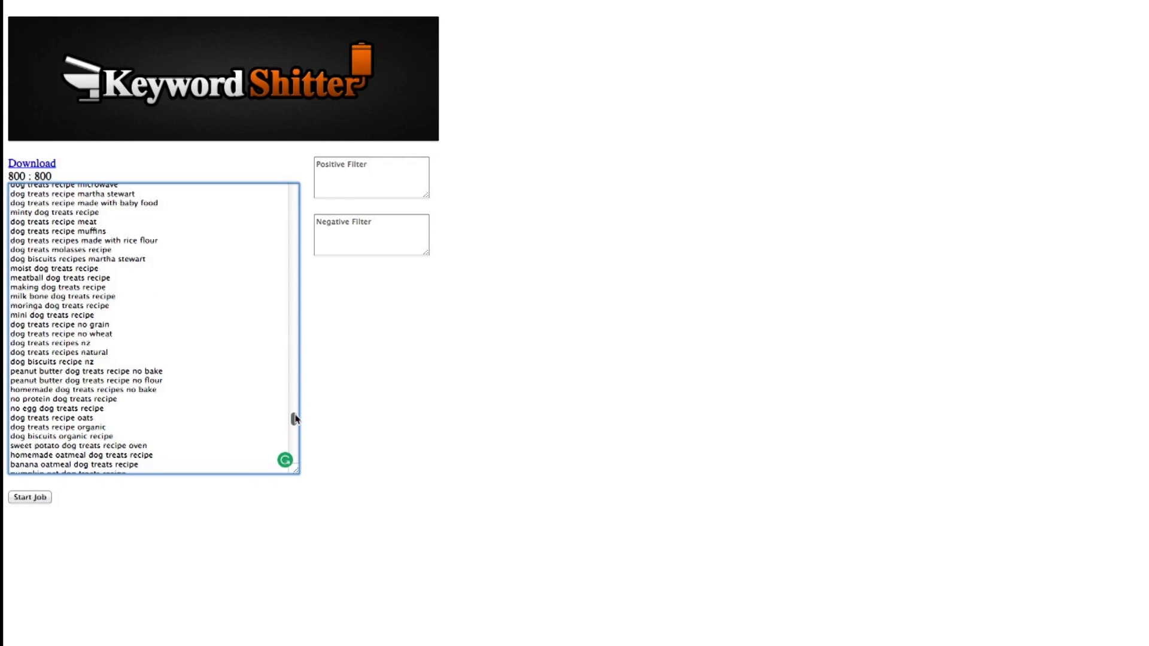
- Filter the generated keywords positively by "sod", replace that filter with "peanut" and look through the matching keywords
click(365, 177)
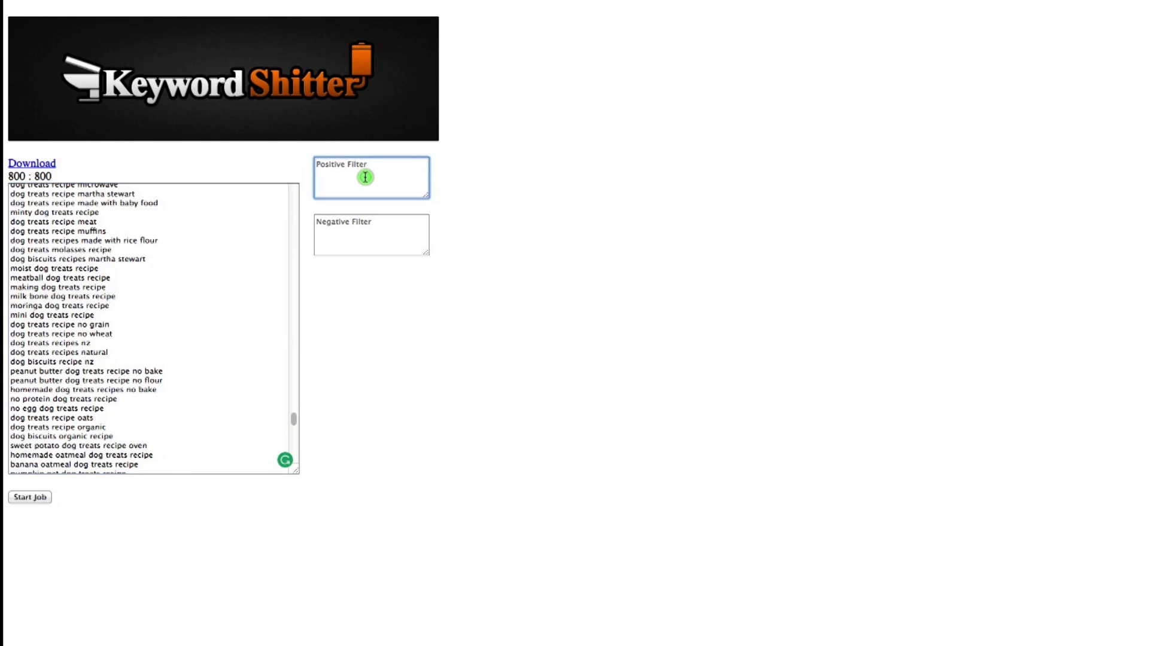
text(sod)
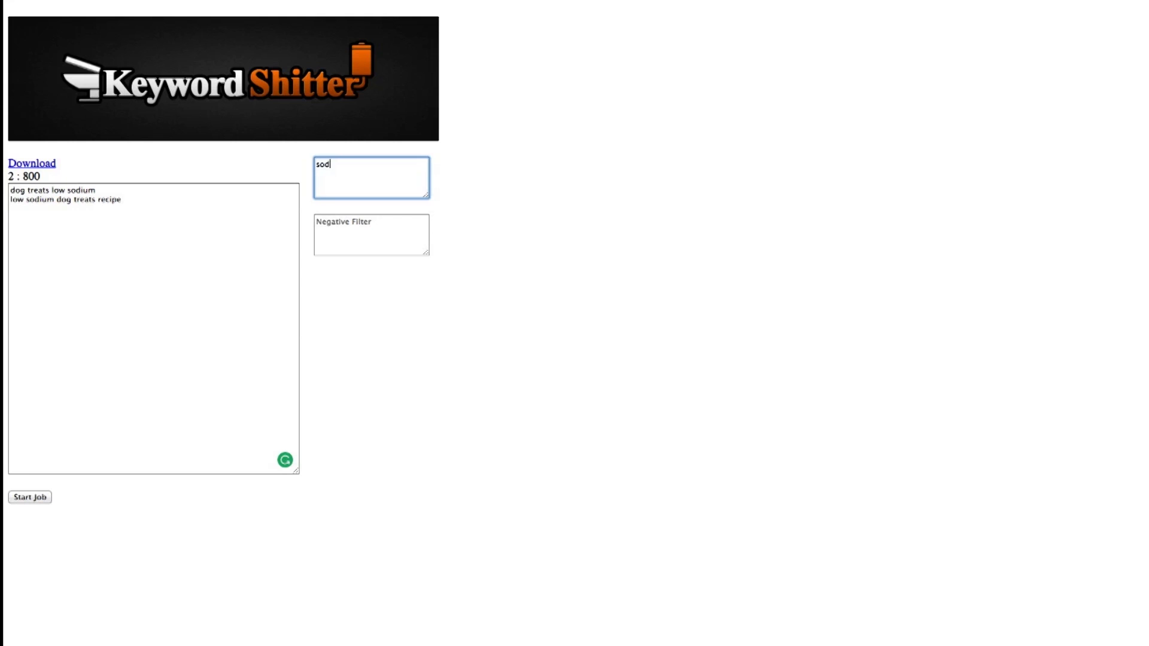
key(BackSpace)
key(BackSpace)
text(peanut)
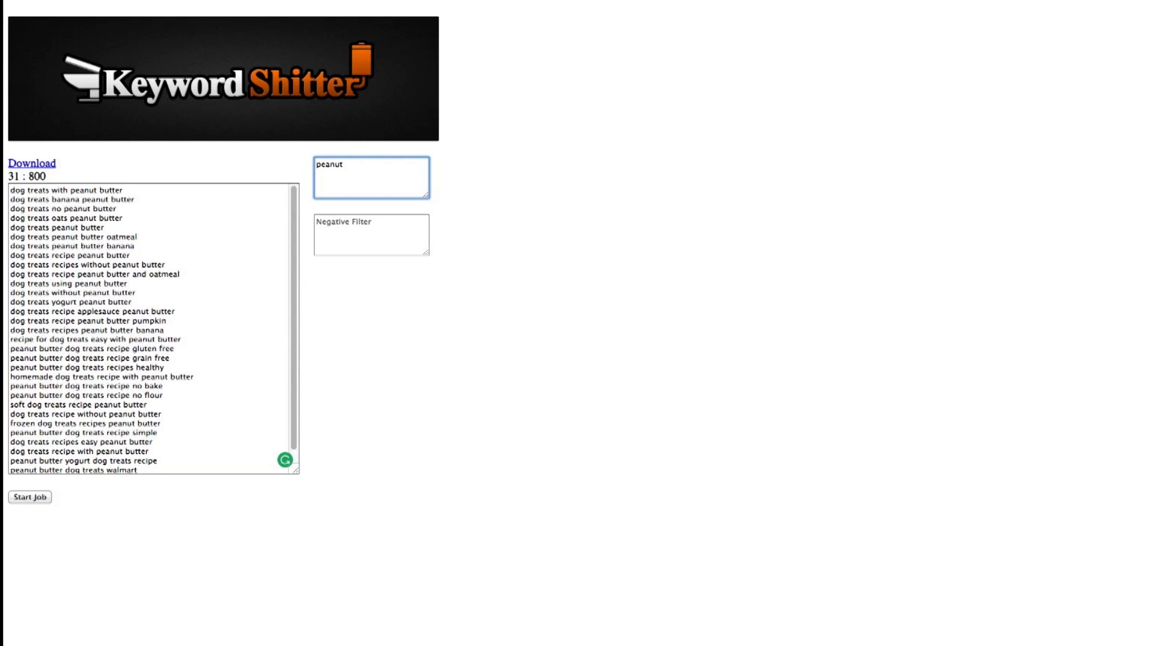
scroll(220, 292, down, 1)
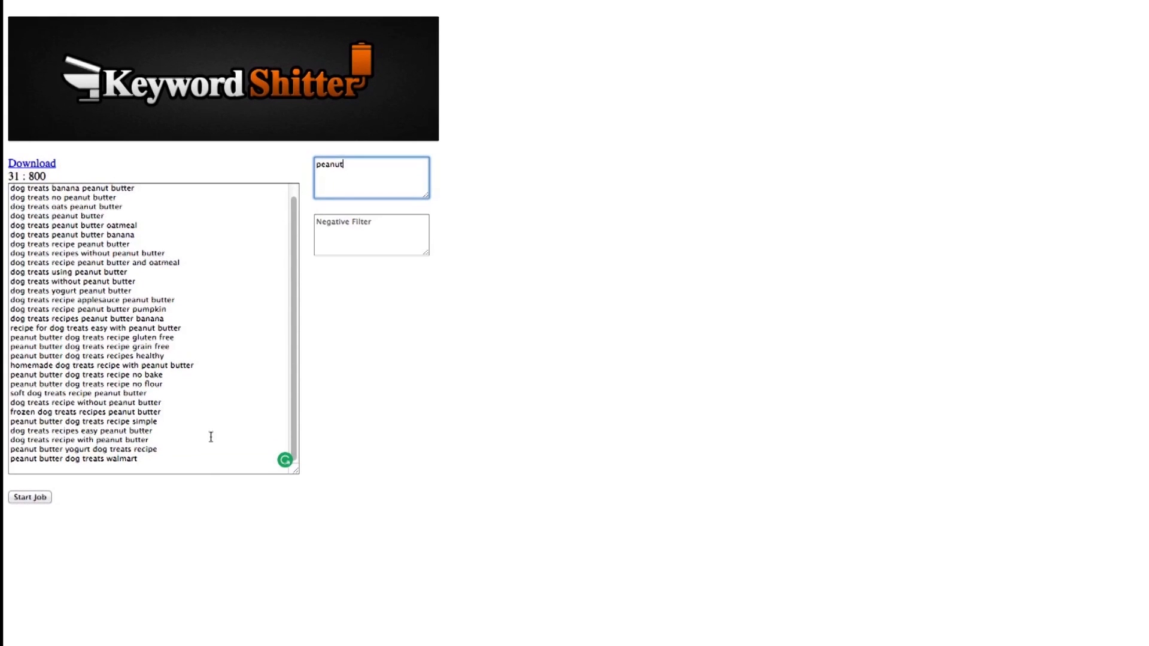
drag(207, 462, 13, 185)
- Replace the positive filter with "low" to view the matching keywords, and clear the filter
double_click(326, 166)
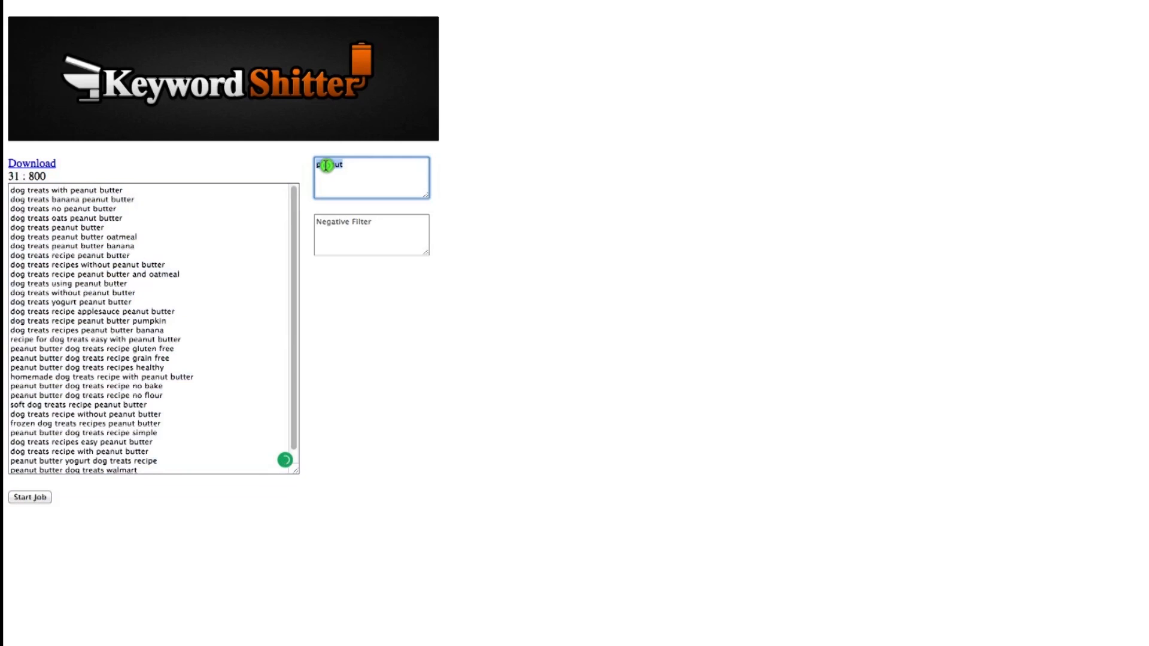
text(low)
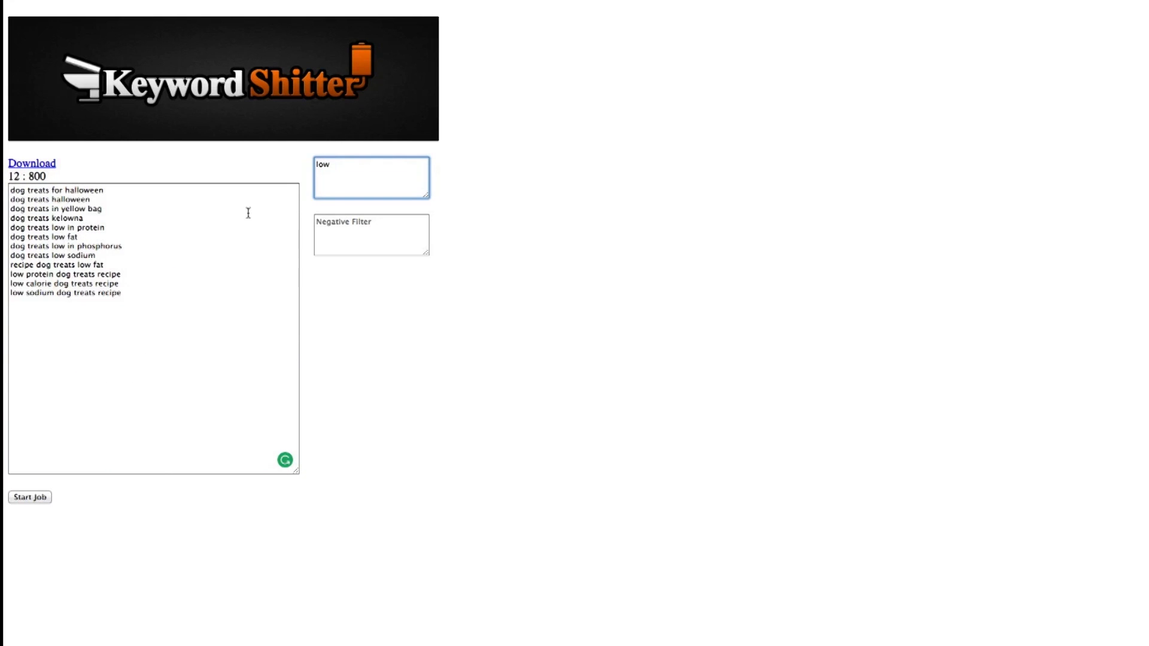
double_click(324, 164)
key(BackSpace)
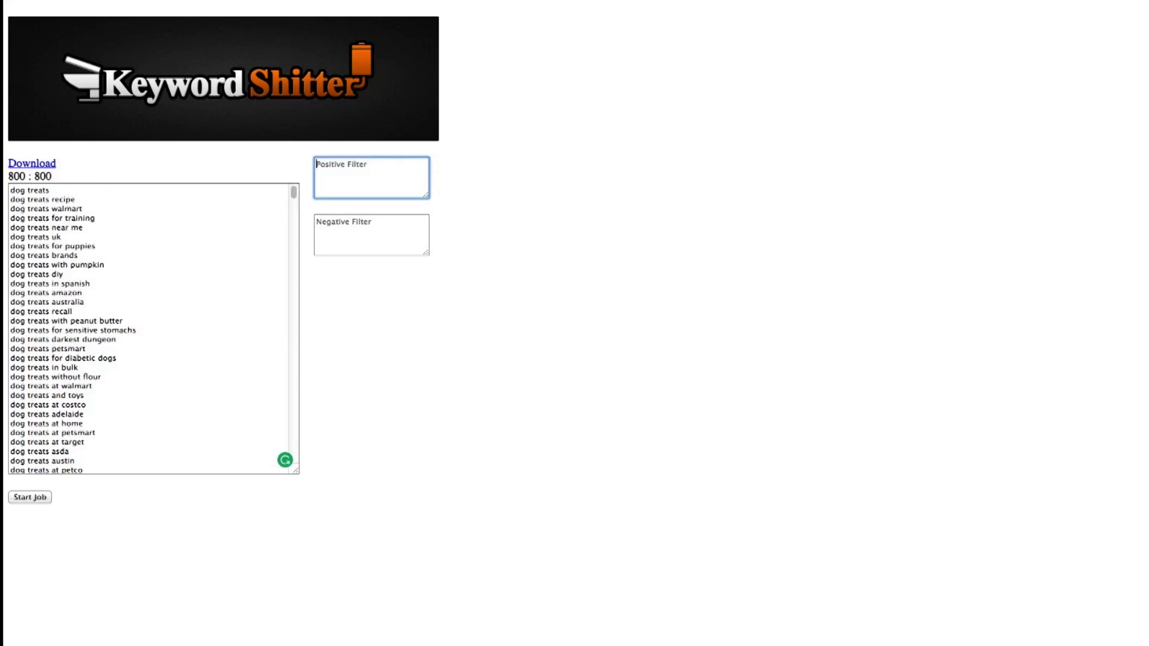
click(372, 180)
- Exclude keywords containing "pumpkin", "peanut" and "australia" with the negative filter, and clear the filter
click(371, 236)
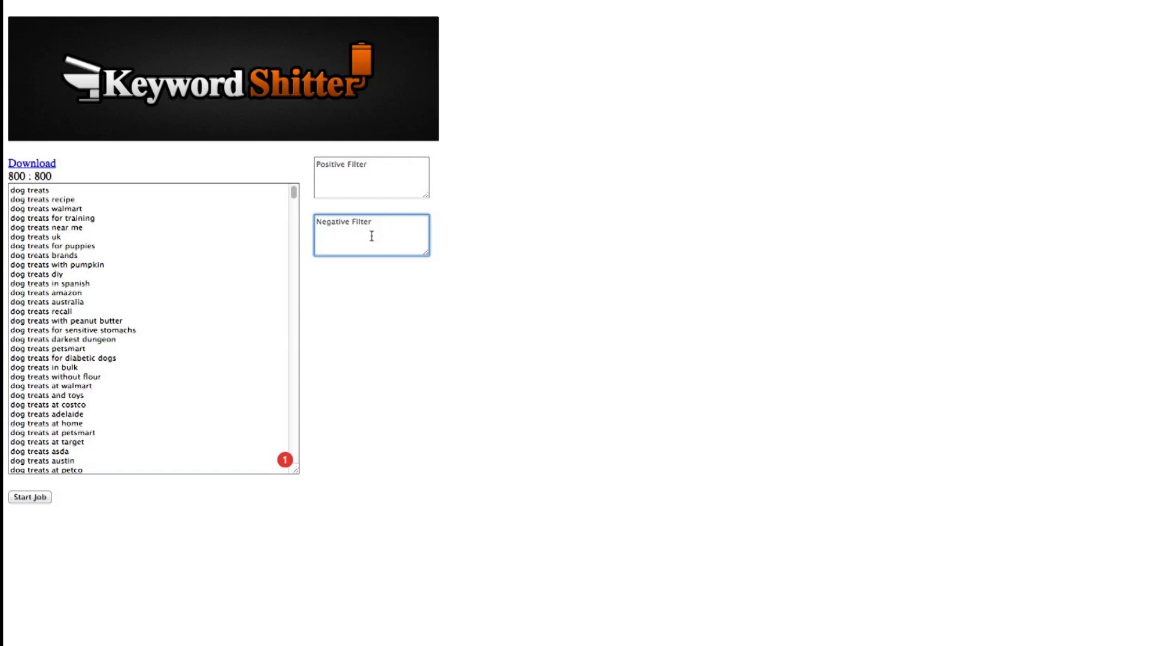
text(pumpkin)
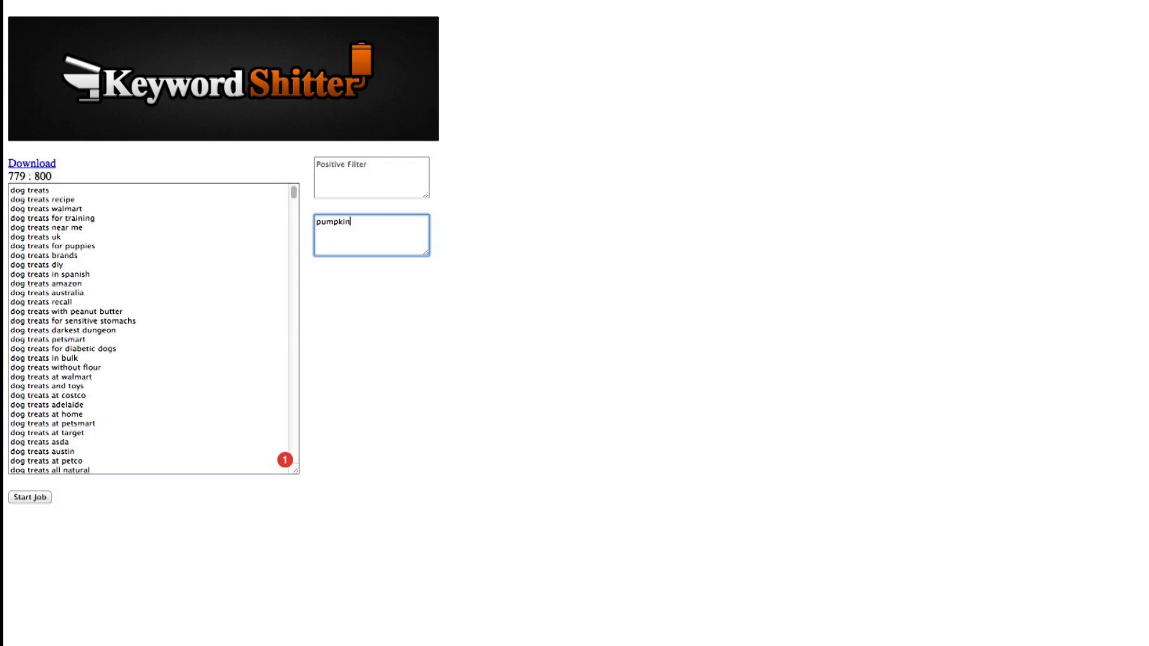
text( peanut)
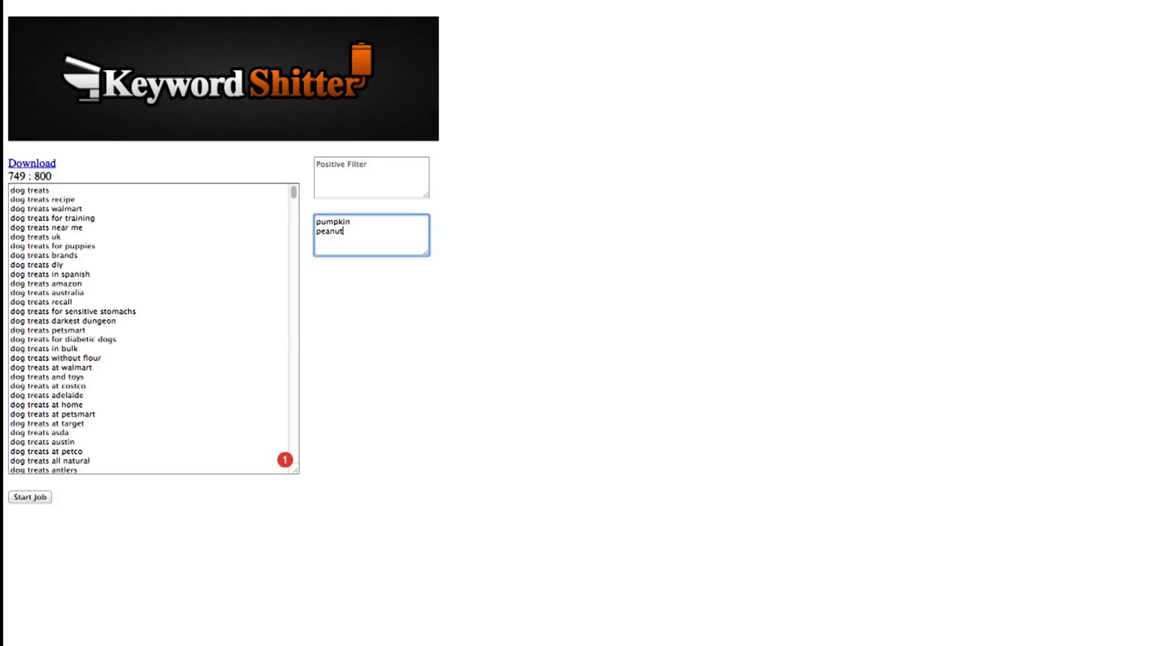
text( a)
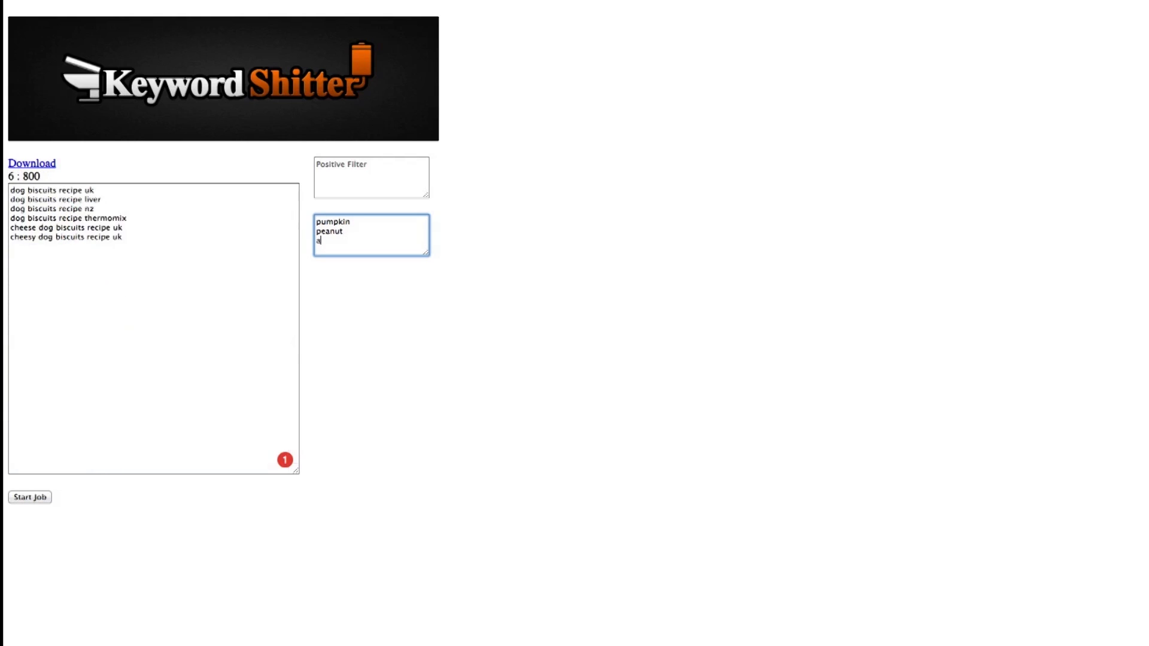
text(ustralia)
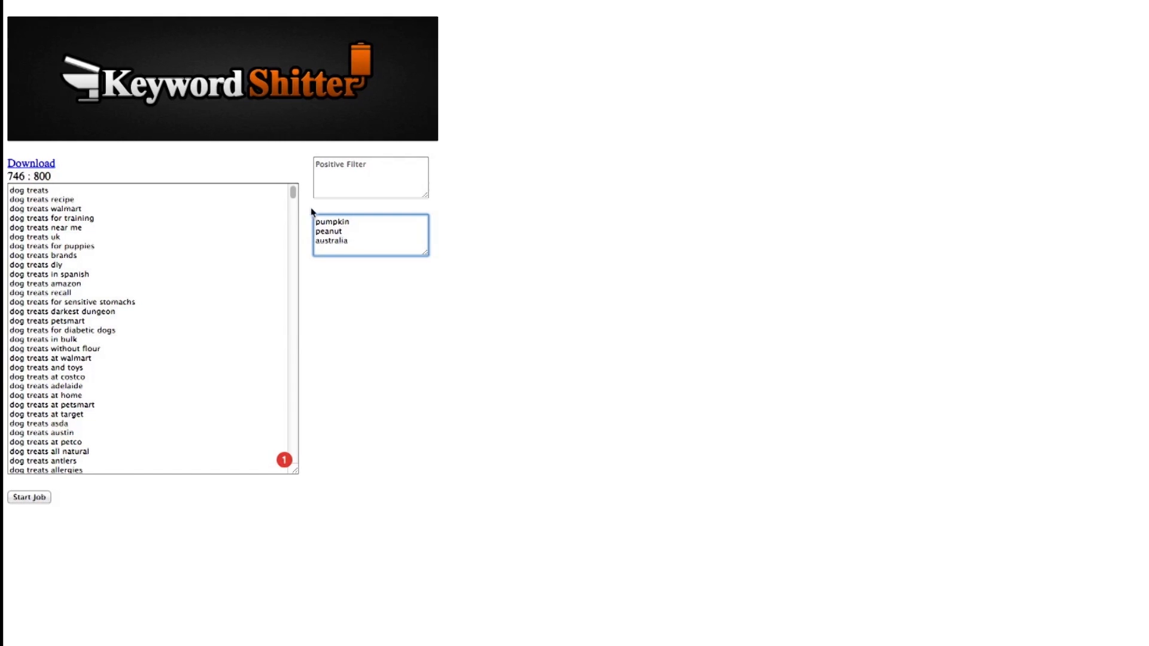
drag(358, 241, 285, 214)
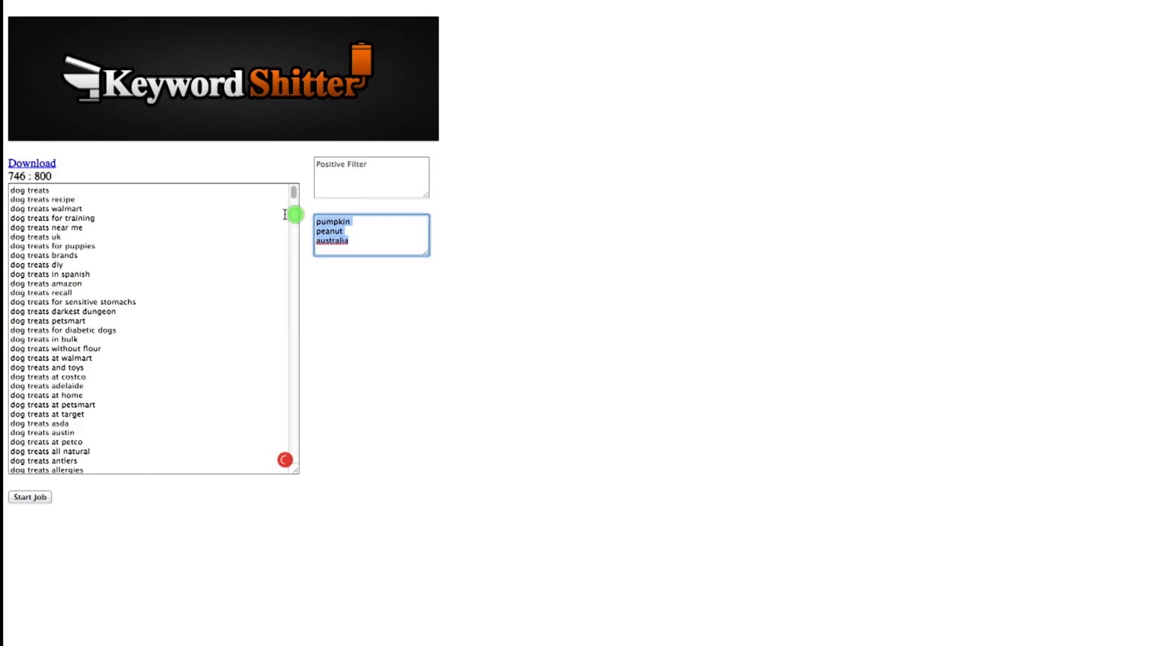
key(BackSpace)
click(390, 173)
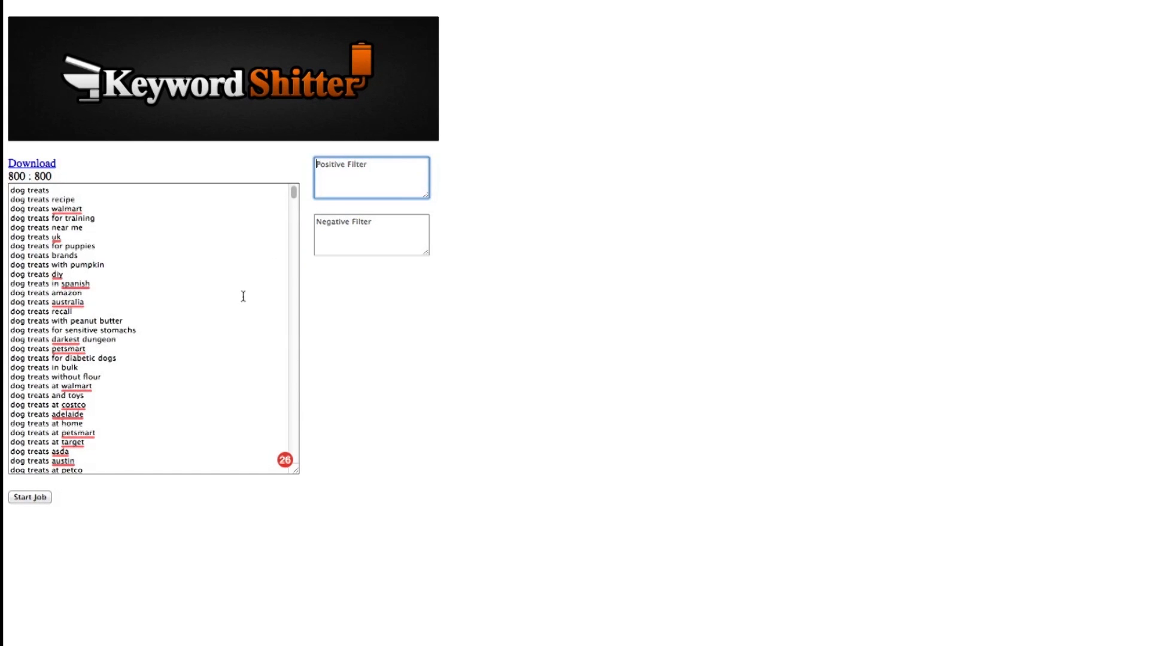
- Replace the whole keyword list with the seed "frozen dog treats", run a new keyword job and stop it
drag(294, 192, 292, 484)
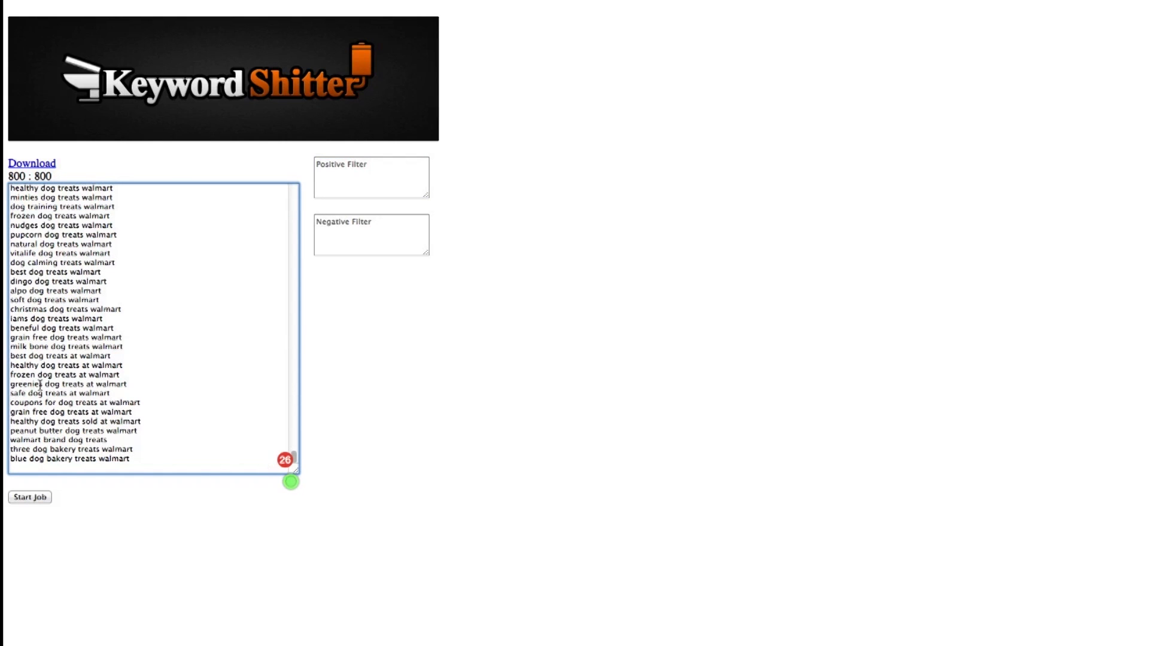
drag(77, 376, 3, 379)
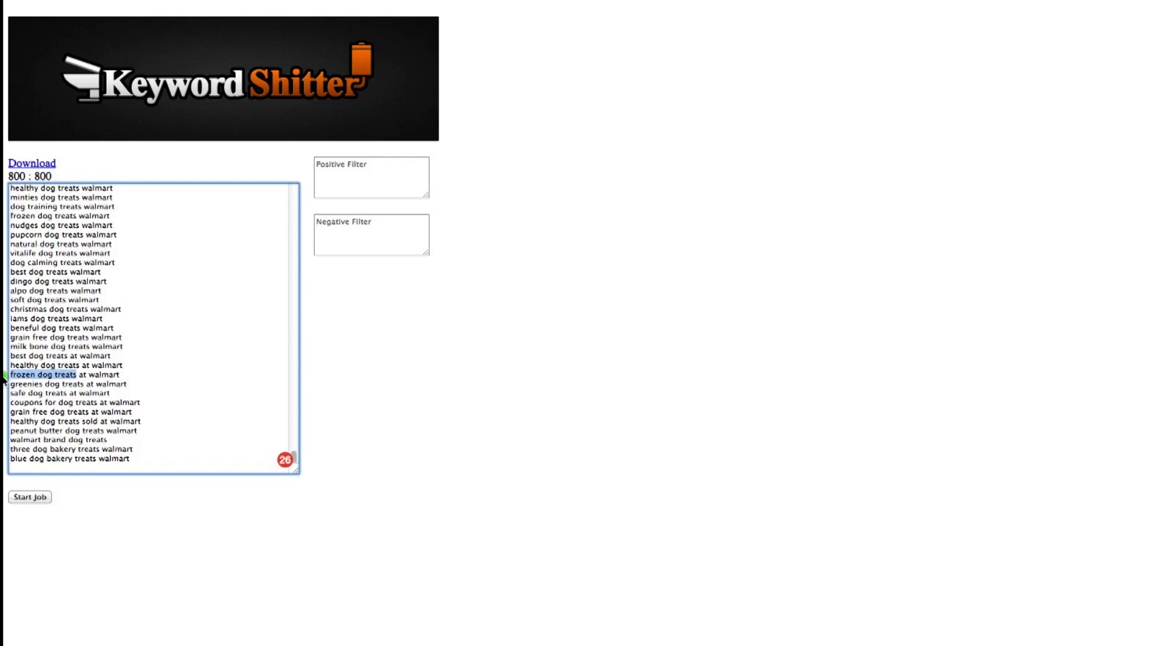
click(111, 353)
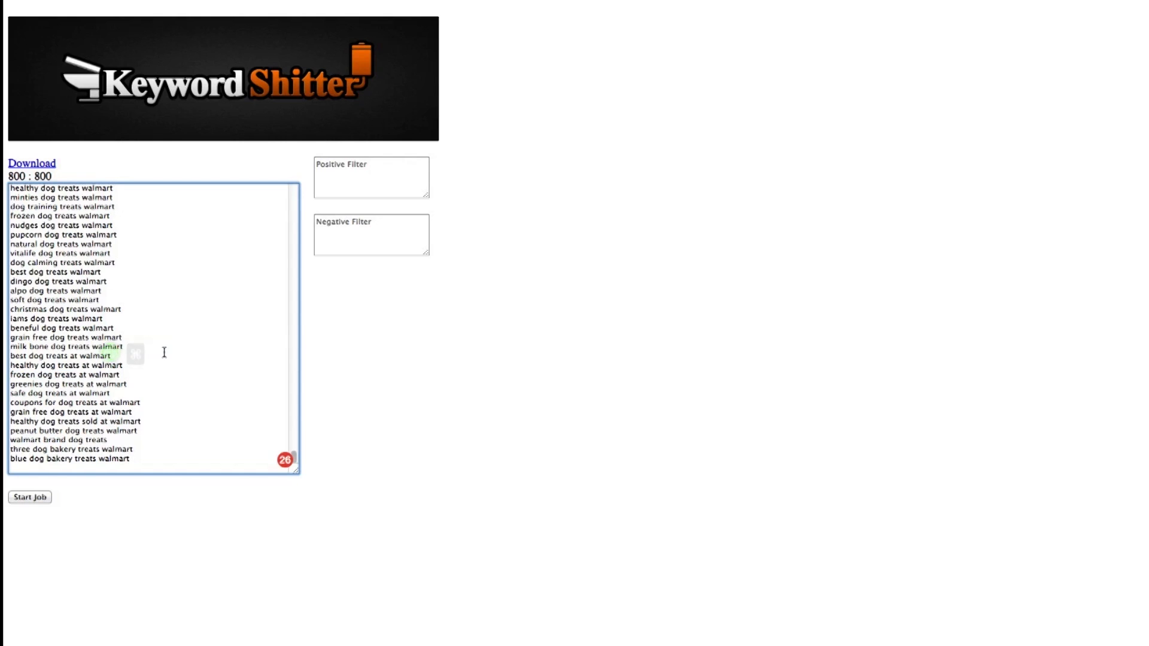
key(ctrl+a)
key(ctrl+x)
key(ctrl+v)
click(44, 500)
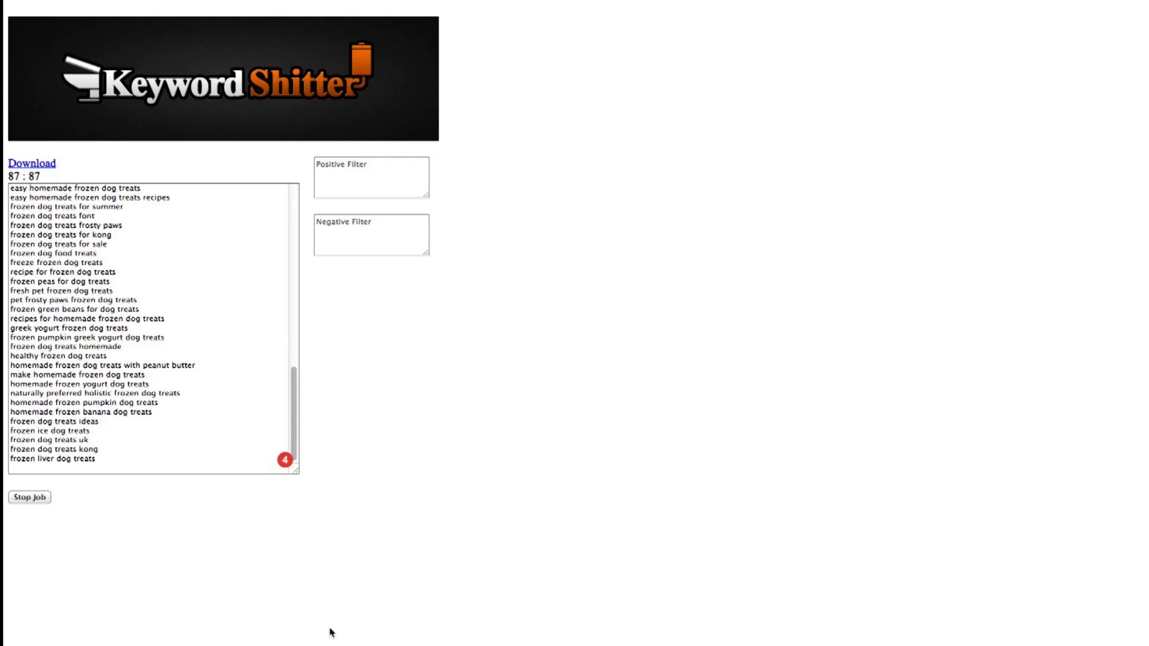
click(31, 497)
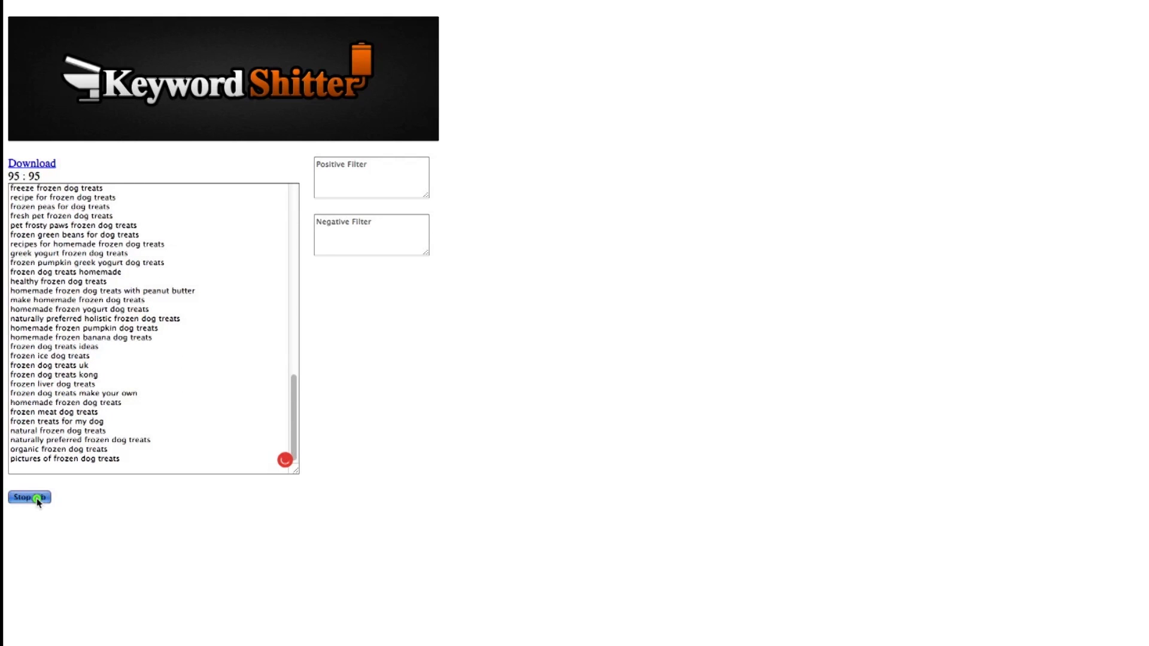
click(1060, 69)
- Copy the keywords from "frozen dog treats" through "all natural frozen dog treats", and get and review their search volumes in AdWords Keyword Planner
drag(293, 411, 296, 200)
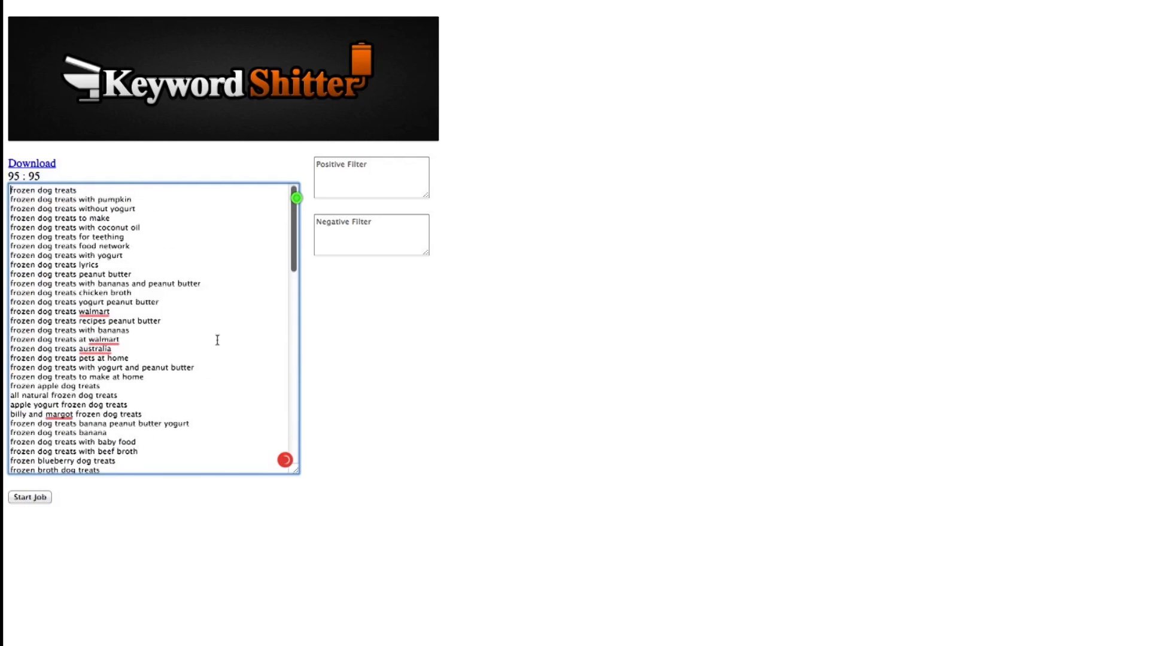
drag(149, 395, 7, 179)
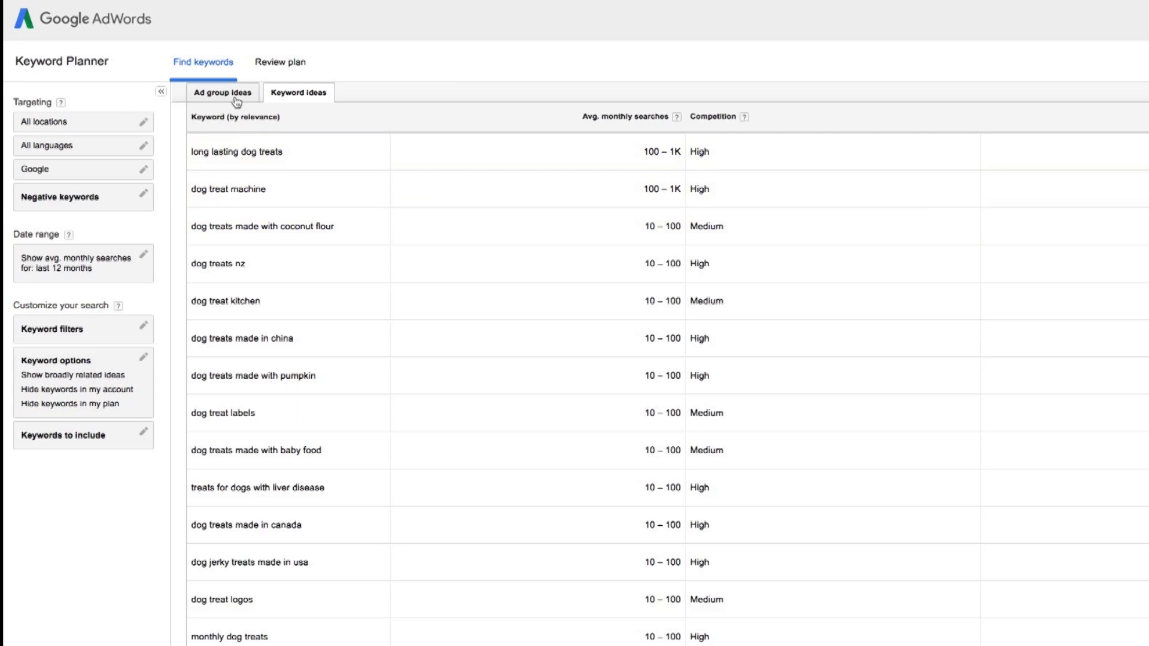
scroll(241, 164, up, 12)
key(ctrl+a)
key(ctrl+v)
click(608, 121)
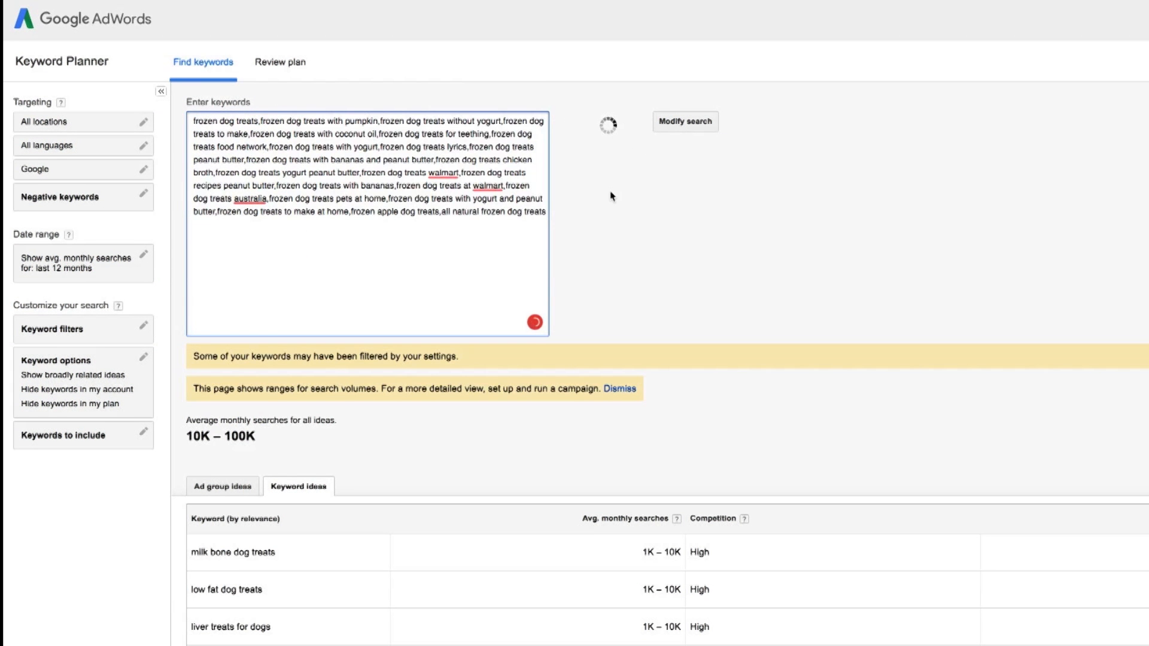
click(612, 120)
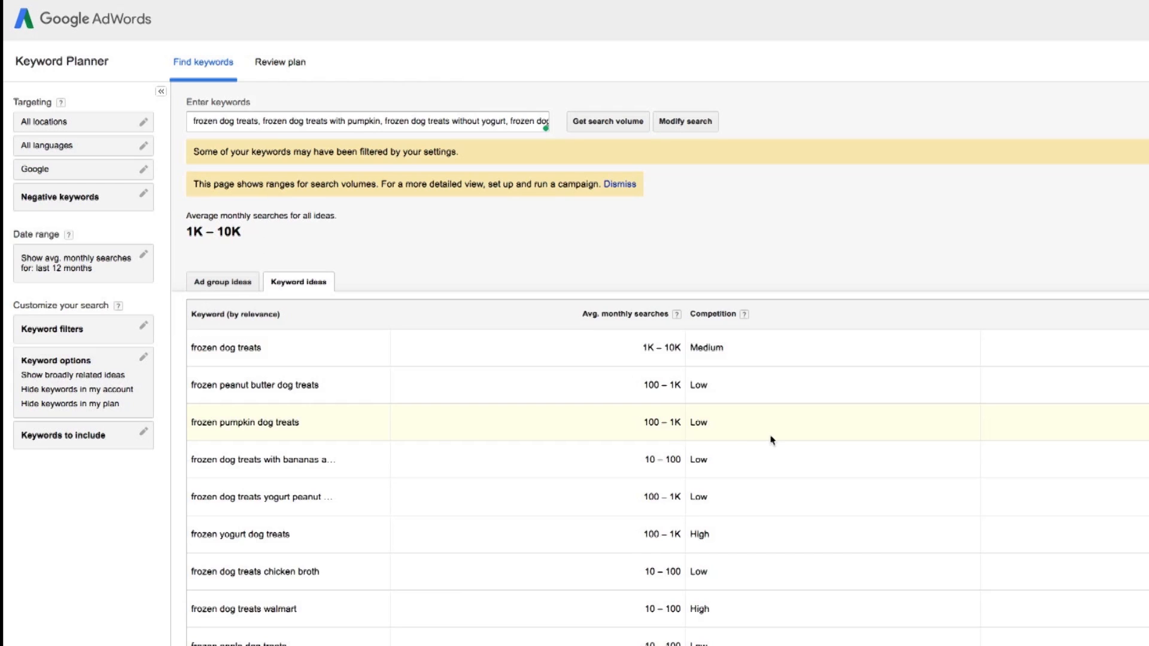
scroll(674, 462, down, 5)
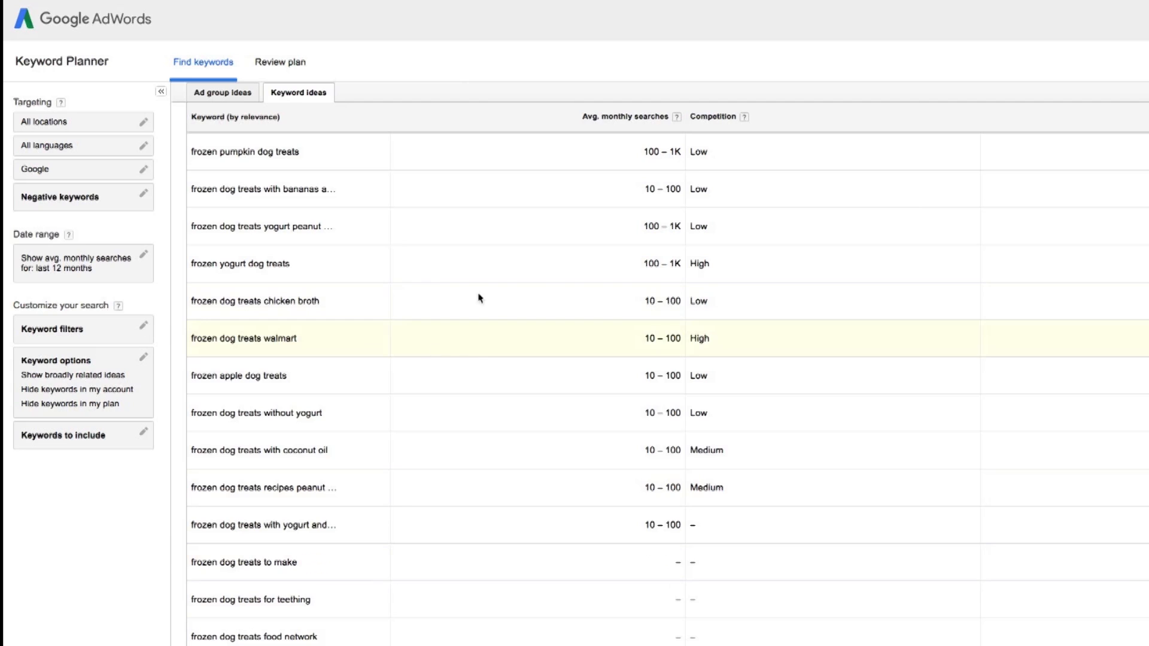
scroll(490, 305, up, 5)
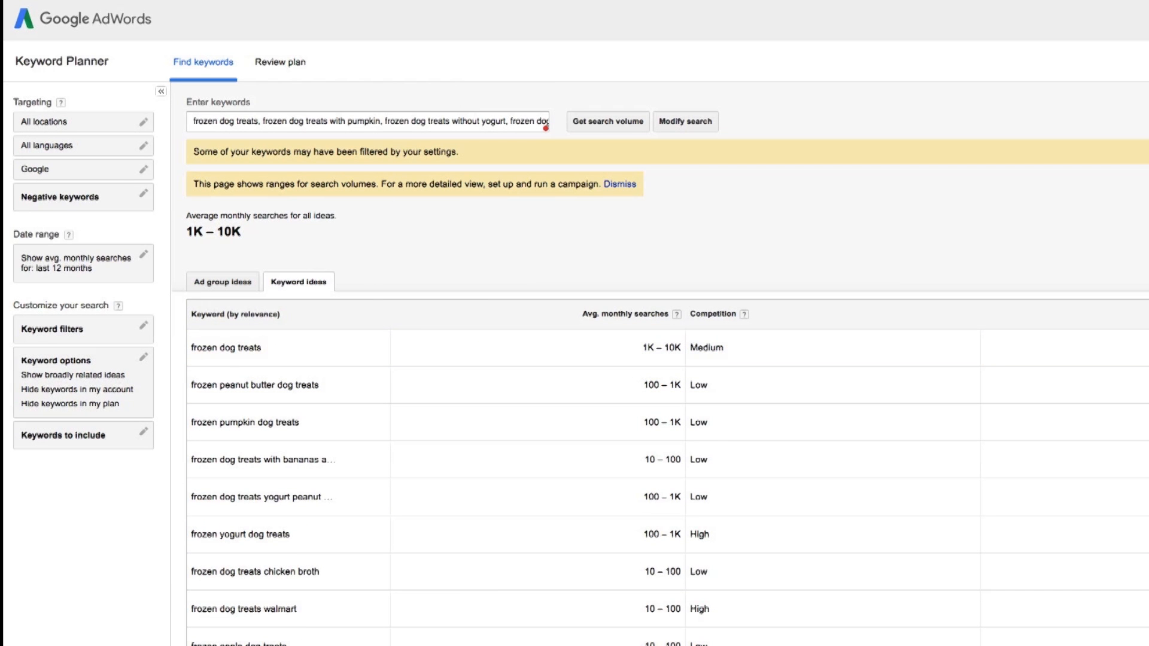
- Open the KWFinder site in a new browser tab
key(super+t)
text(kw)
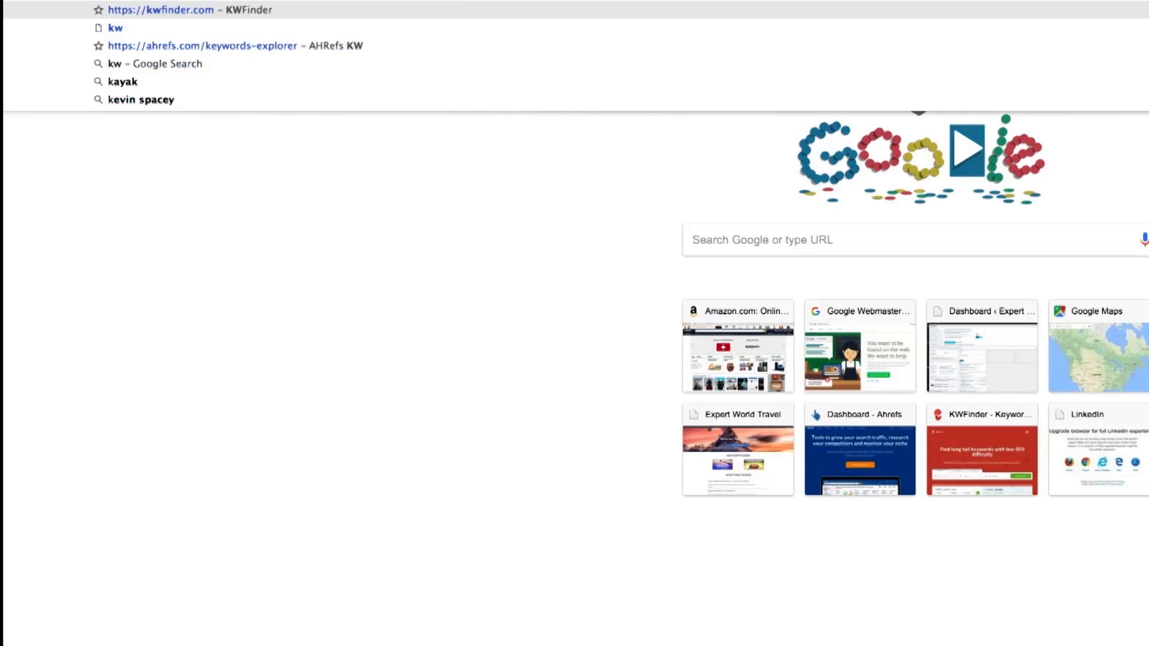
key(Down)
key(Down)
key(Return)
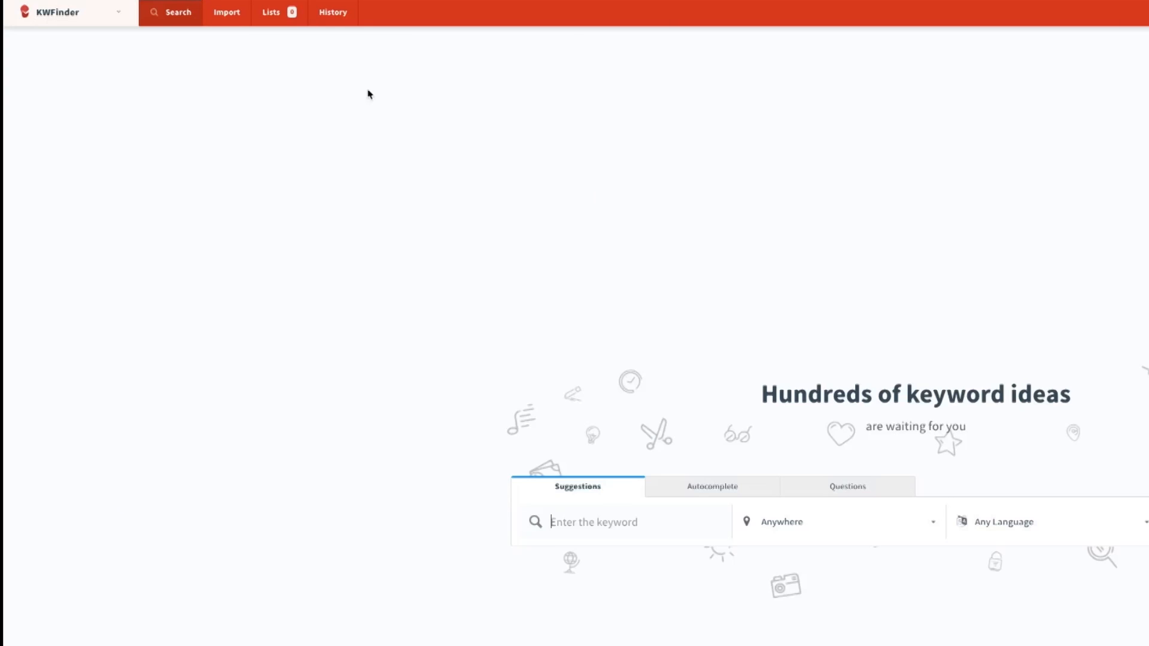
- Import the copied frozen dog treats keywords into KWFinder with the location left at Anywhere
click(230, 14)
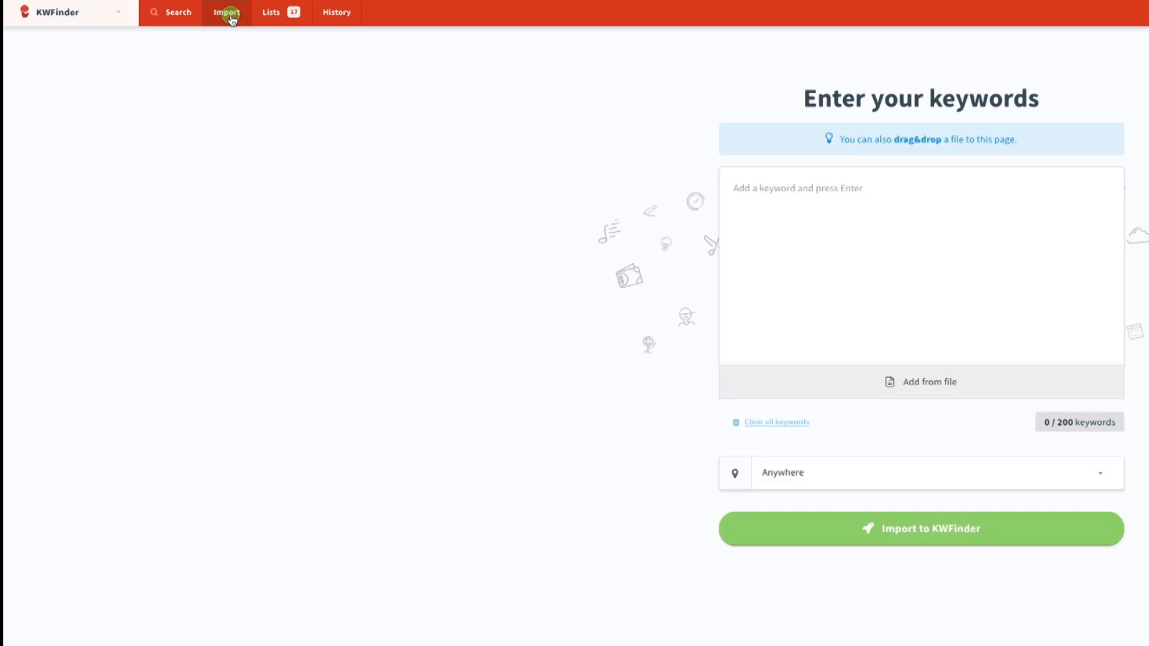
click(850, 243)
key(ctrl+v)
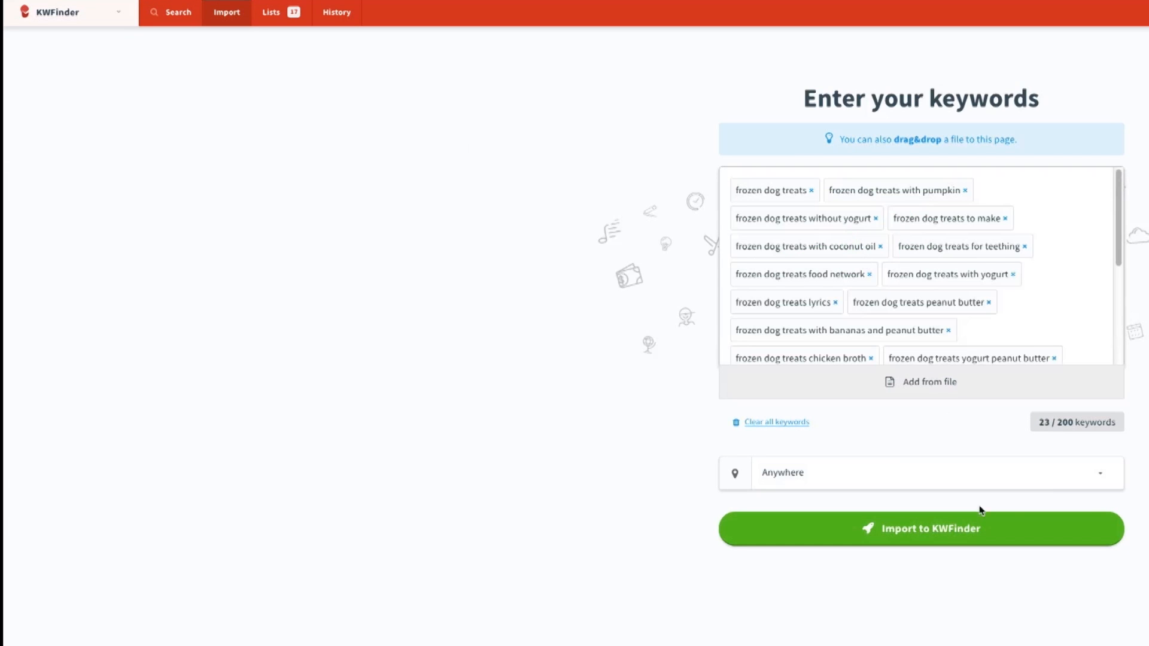
click(951, 538)
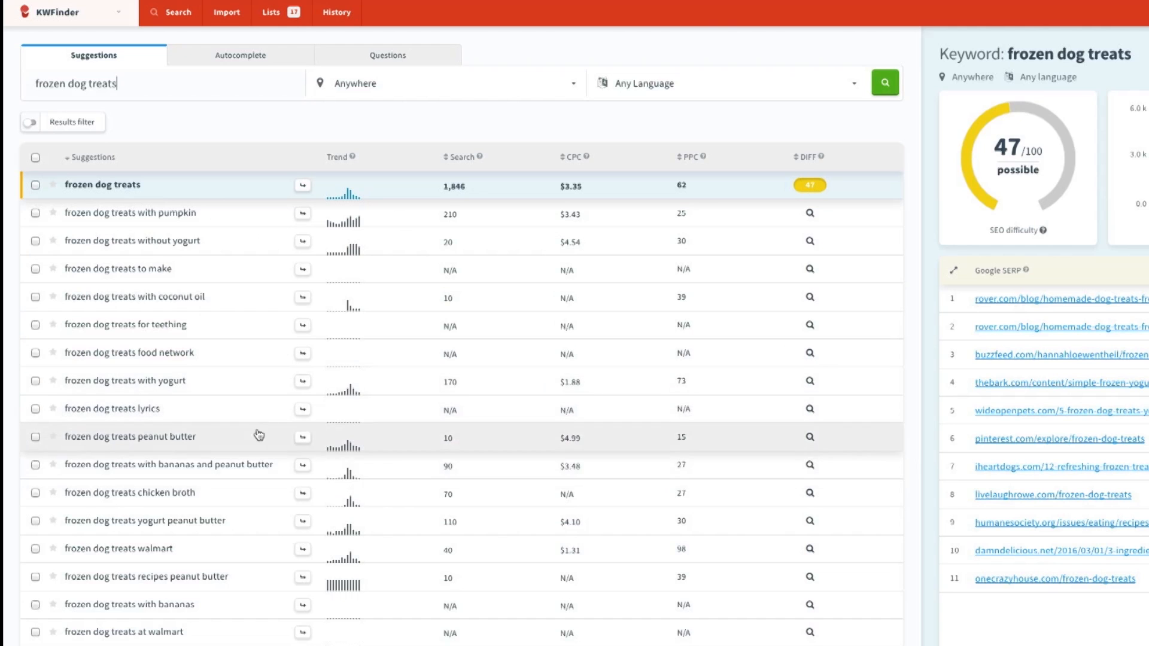
- Check the SEO difficulty of "frozen dog treats with bananas and peanut butter", "frozen dog treats without yogurt" and "frozen dog treats with pumpkin"
click(810, 466)
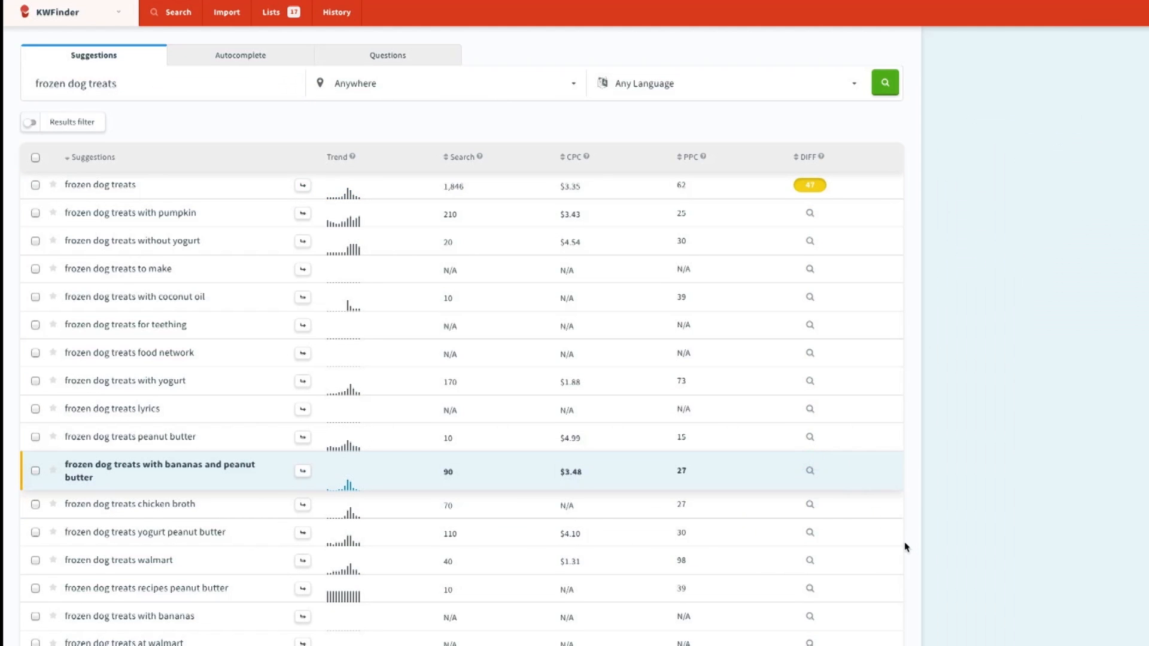
click(810, 470)
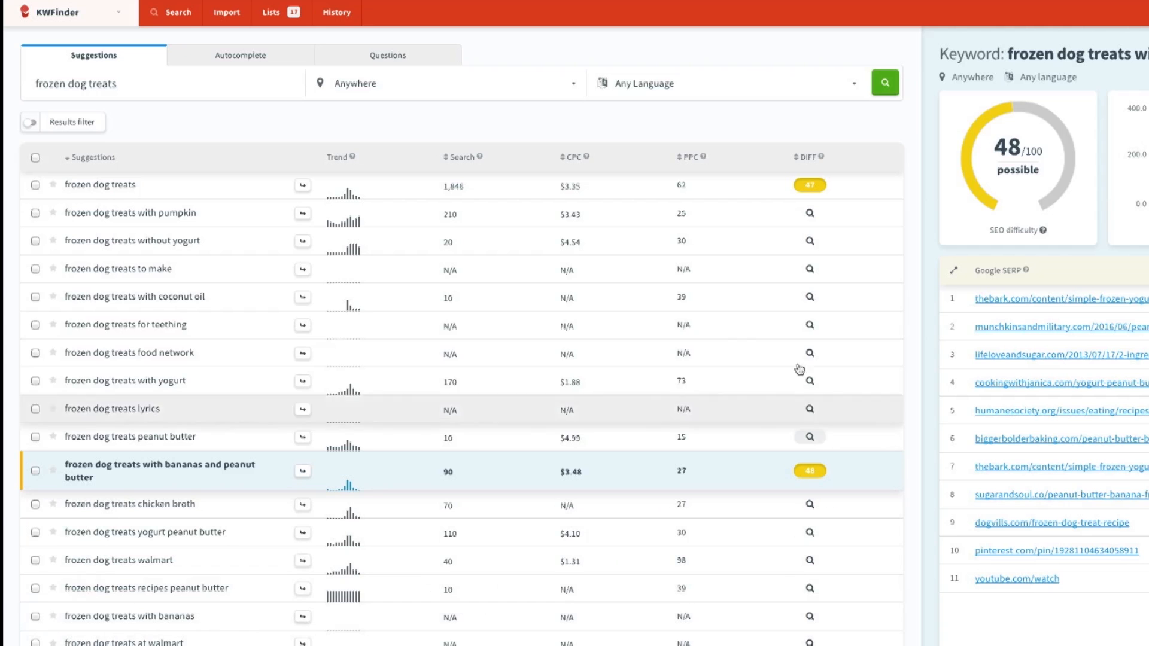
click(809, 240)
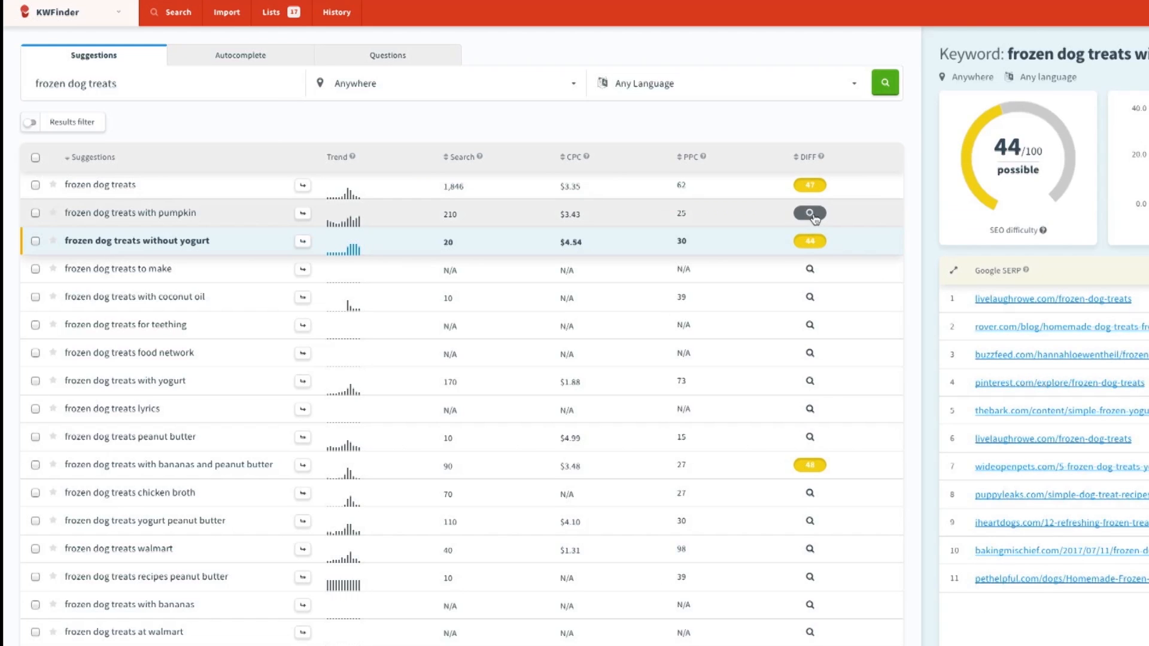
click(810, 213)
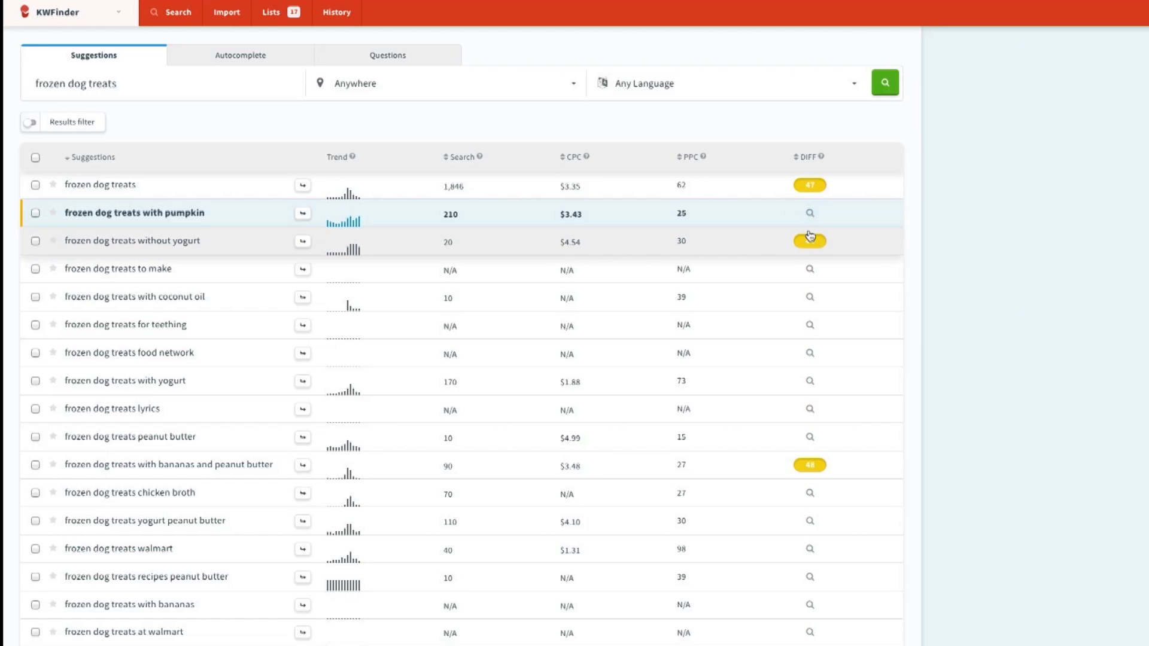